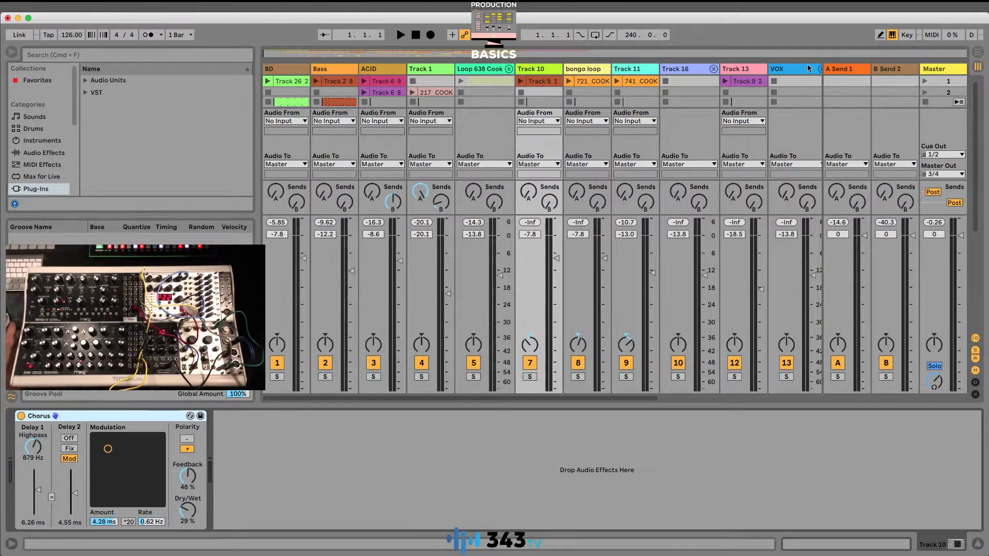
Step: Switch to the Arrangement View and show the song's timeline from bar 1, with the BD track in view
left_click(839, 91)
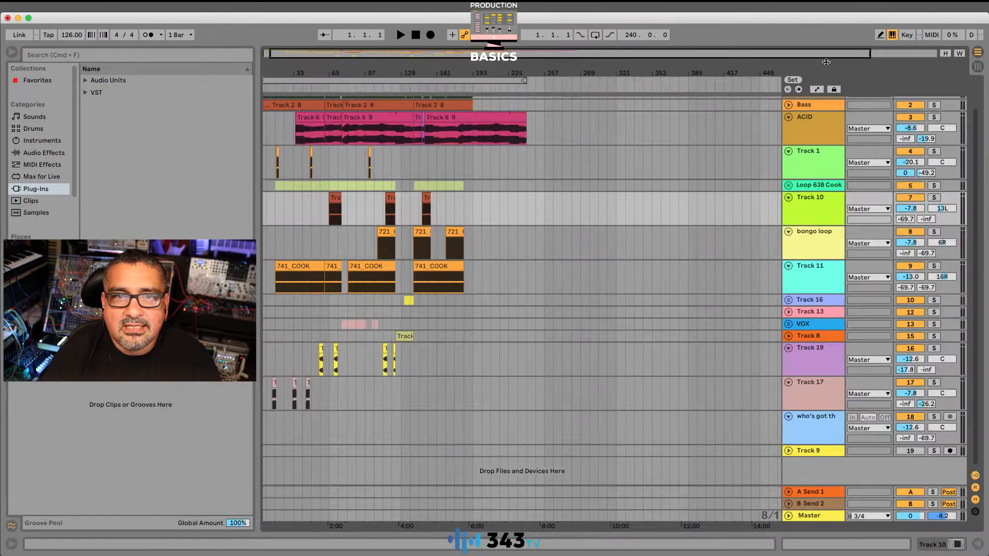
key("Tab")
left_click(414, 330)
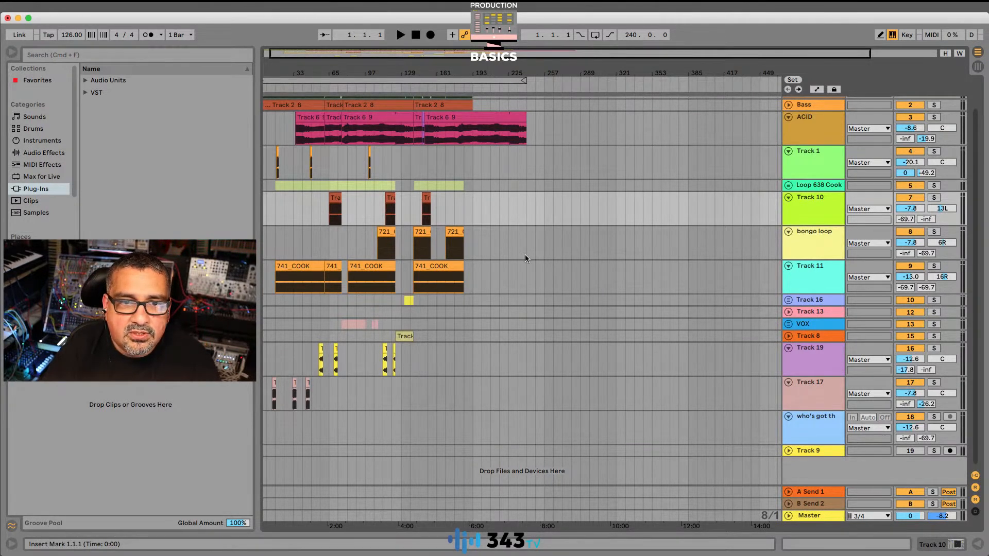
scroll(531, 257, "up", 2)
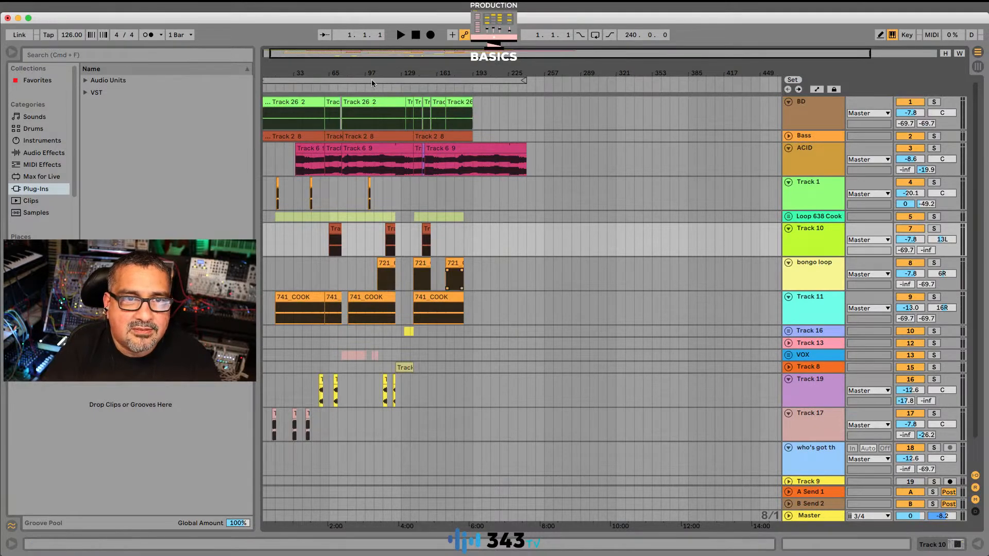
left_click_drag(264, 73, 264, 75)
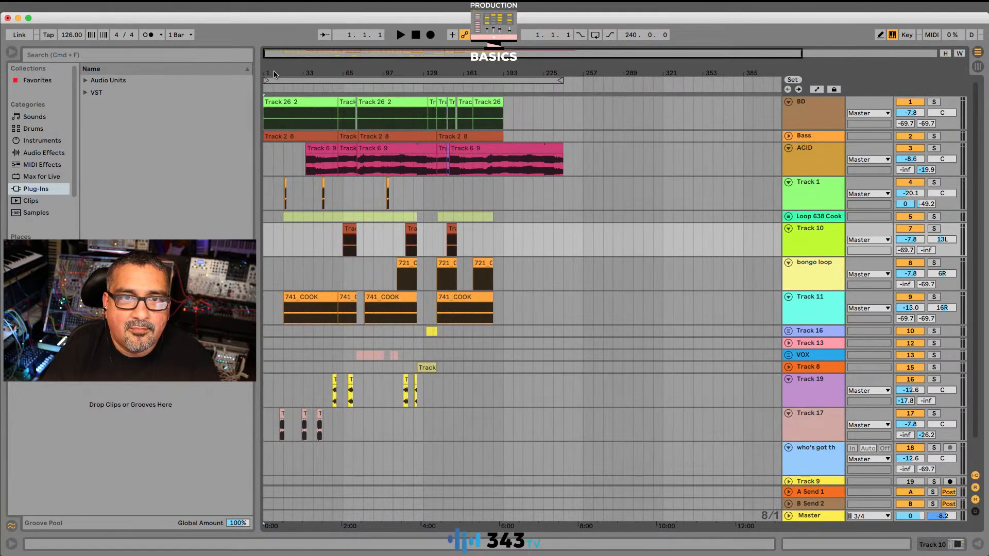
Step: Play the arrangement from the beginning, skip ahead to around bars 17 and 33, and stop playback
left_click(402, 35)
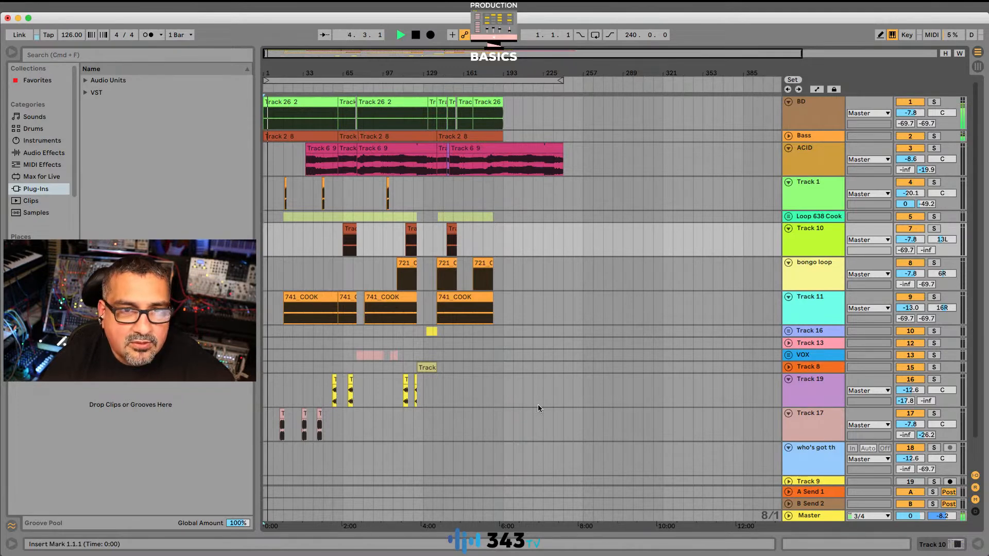
left_click(286, 93)
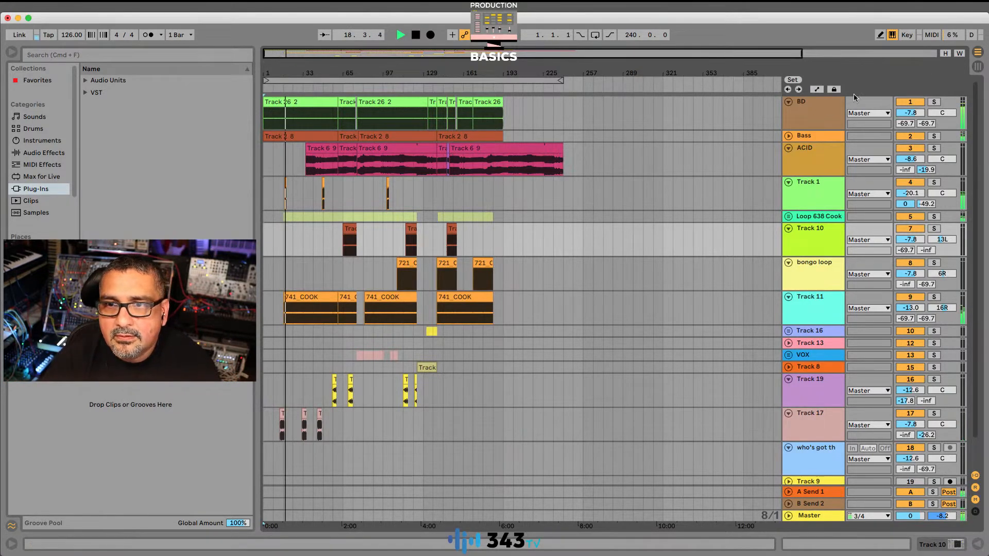
left_click(307, 88)
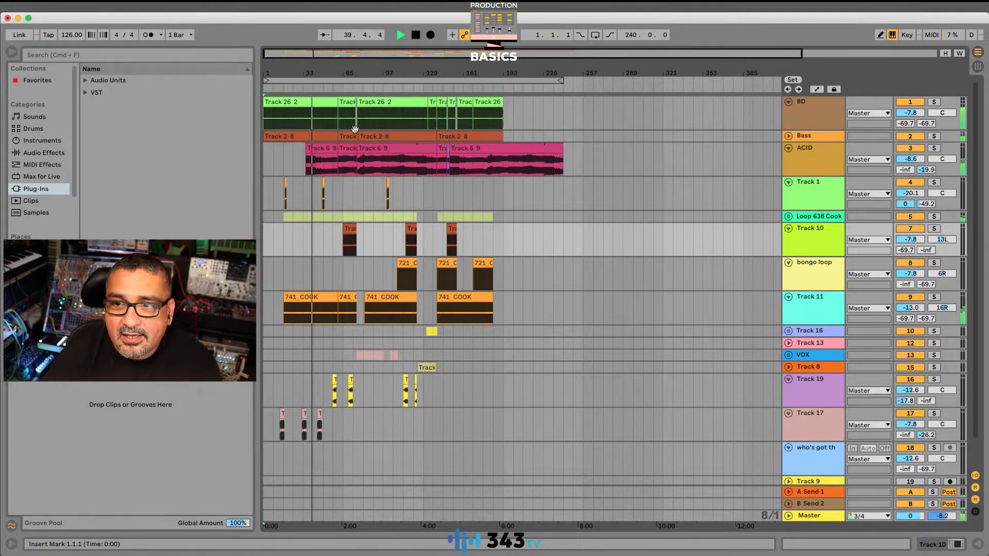
scroll(550, 327, "down", 2)
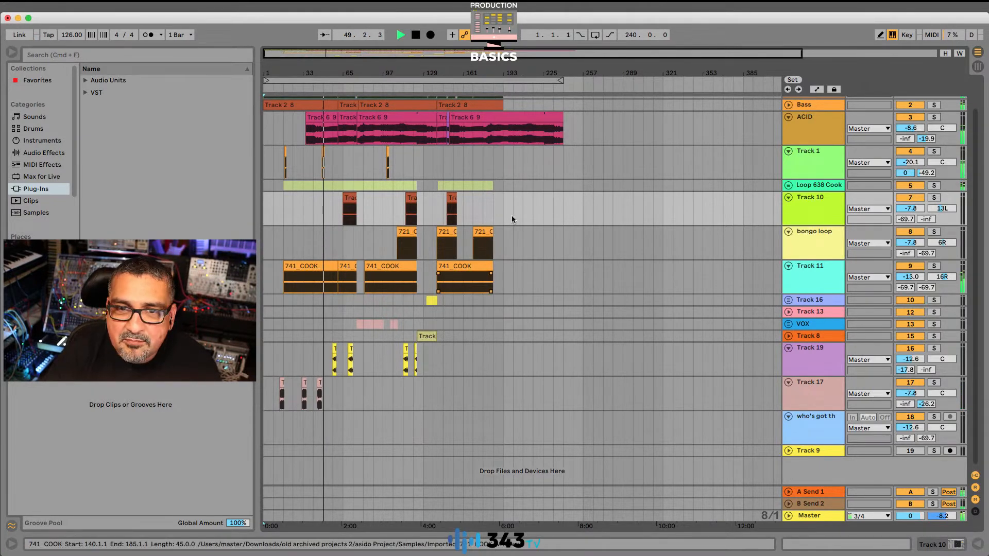
left_click(417, 35)
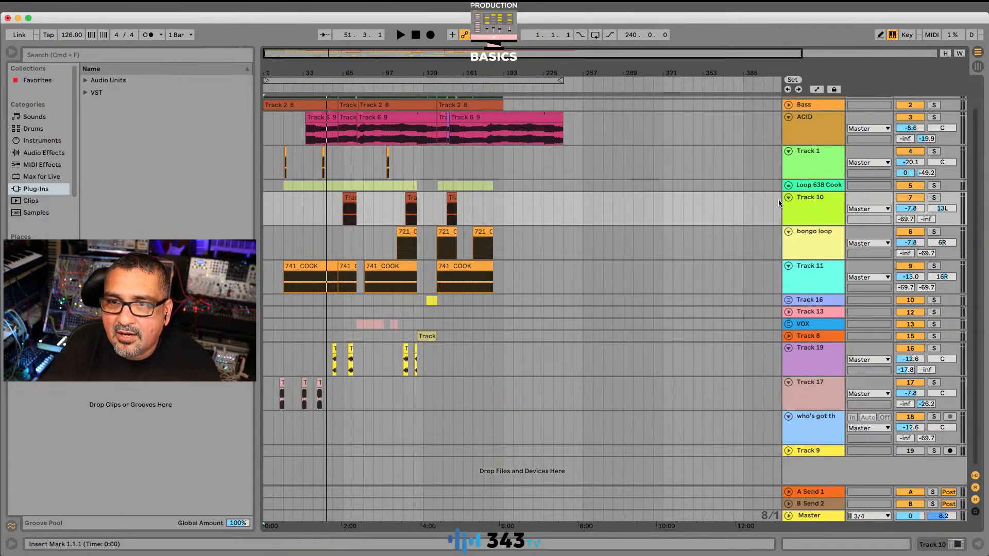
Step: Alternate between the Session View mixer and the Arrangement View timeline, ending in the Session View
left_click(978, 67)
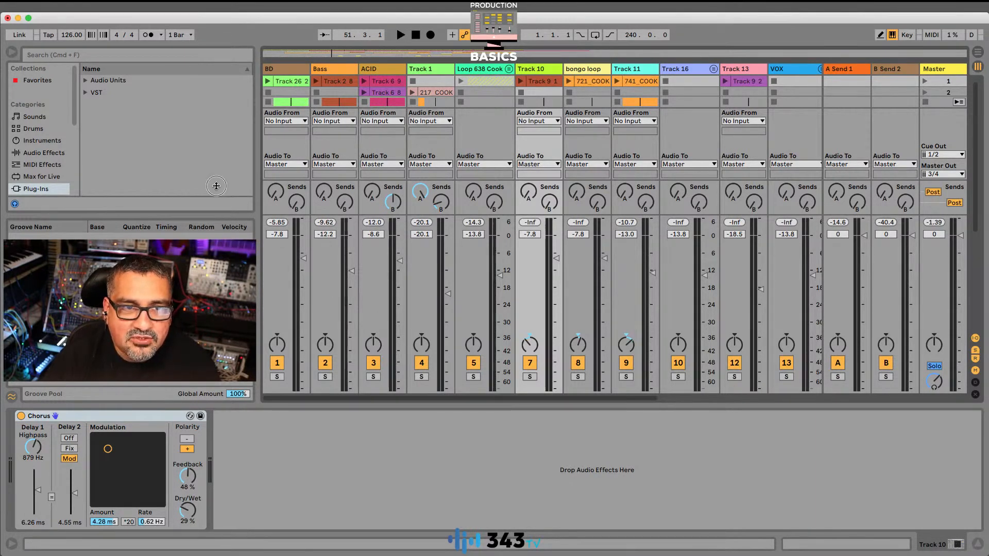
left_click(981, 53)
left_click(979, 68)
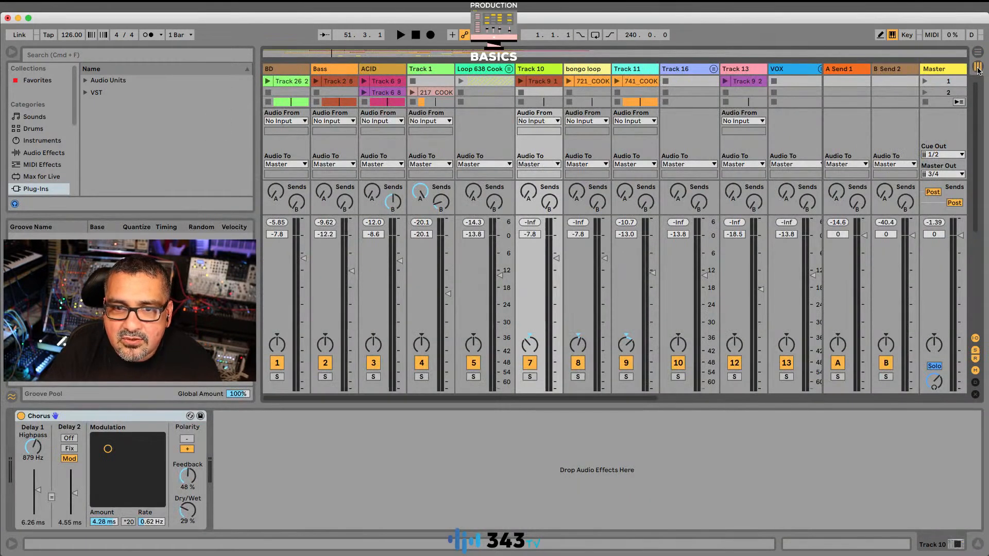
left_click(978, 53)
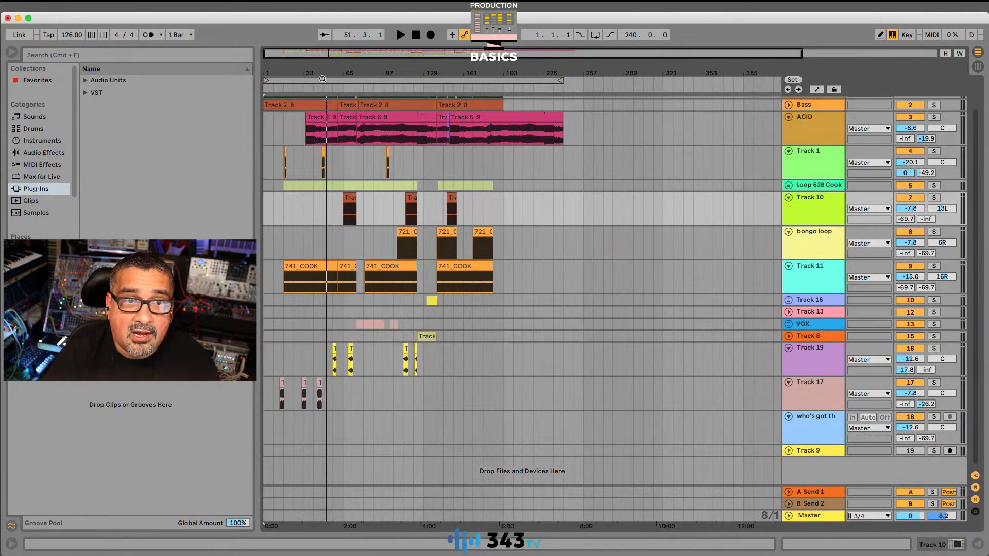
left_click_drag(284, 72, 284, 73)
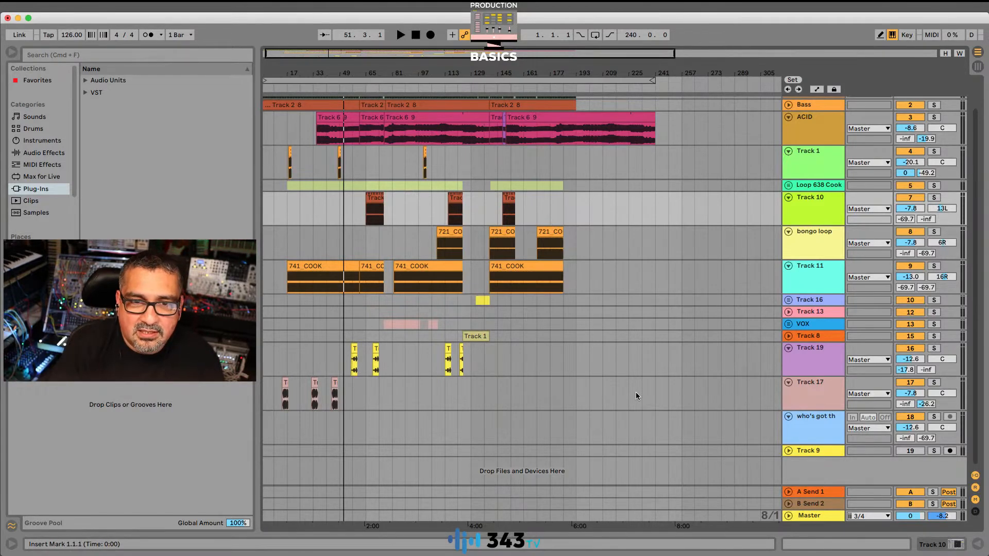
left_click(978, 67)
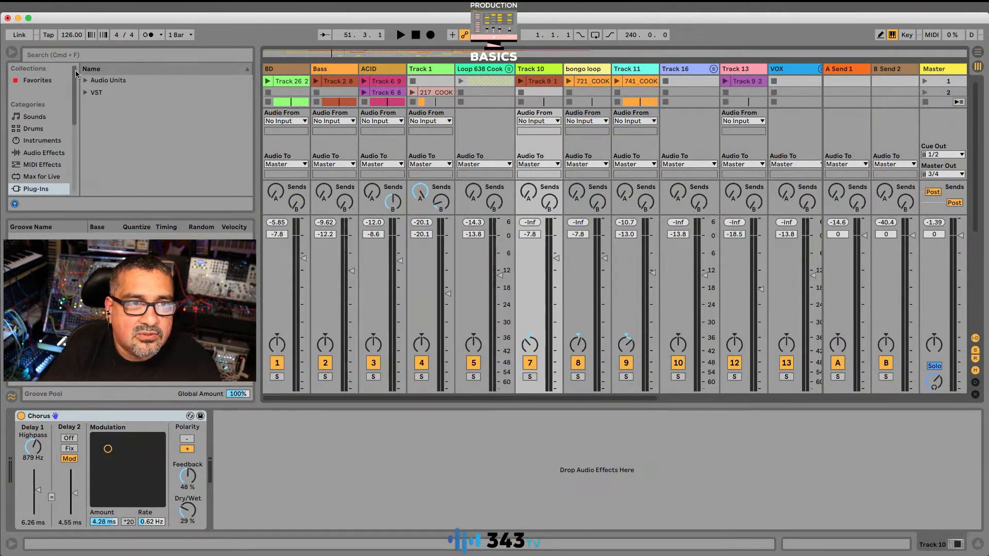
Step: List the built-in audio effects in the browser and locate EQ Eight
left_click(36, 156)
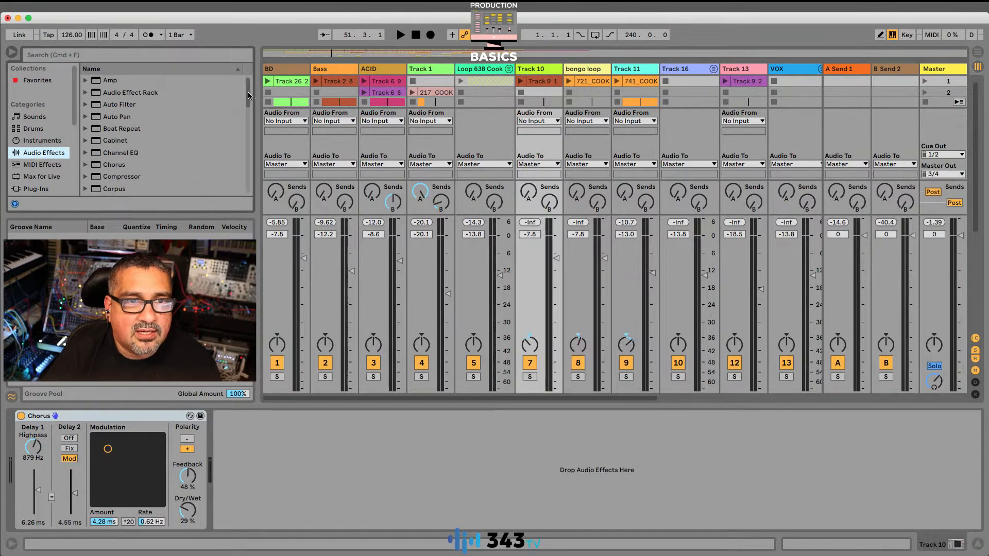
left_click_drag(248, 93, 248, 124)
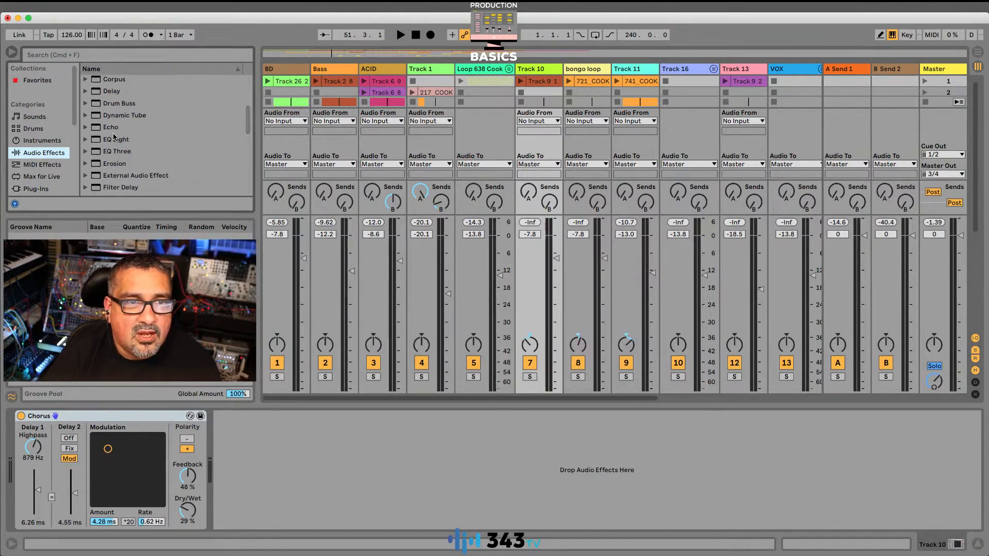
double_click(95, 141)
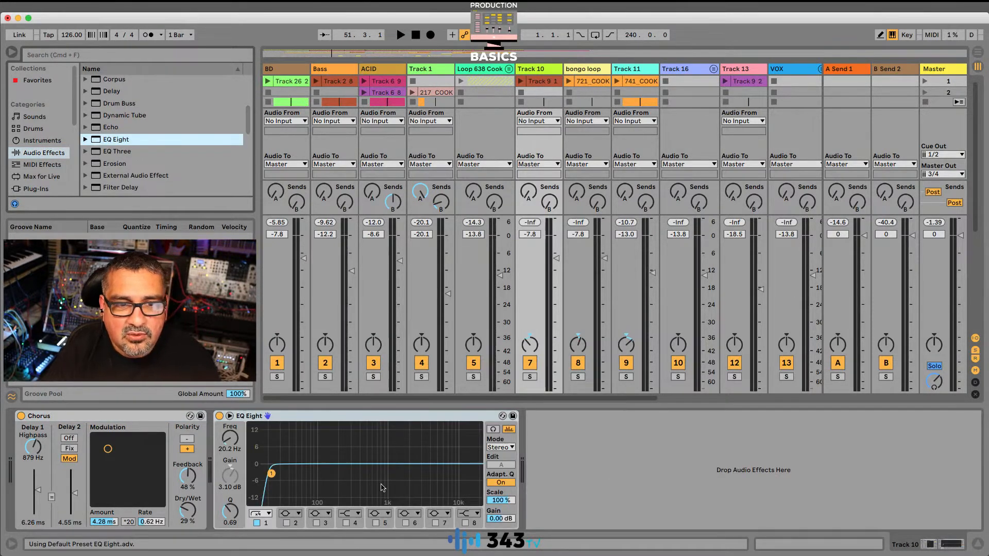
left_click(404, 419)
key("Delete")
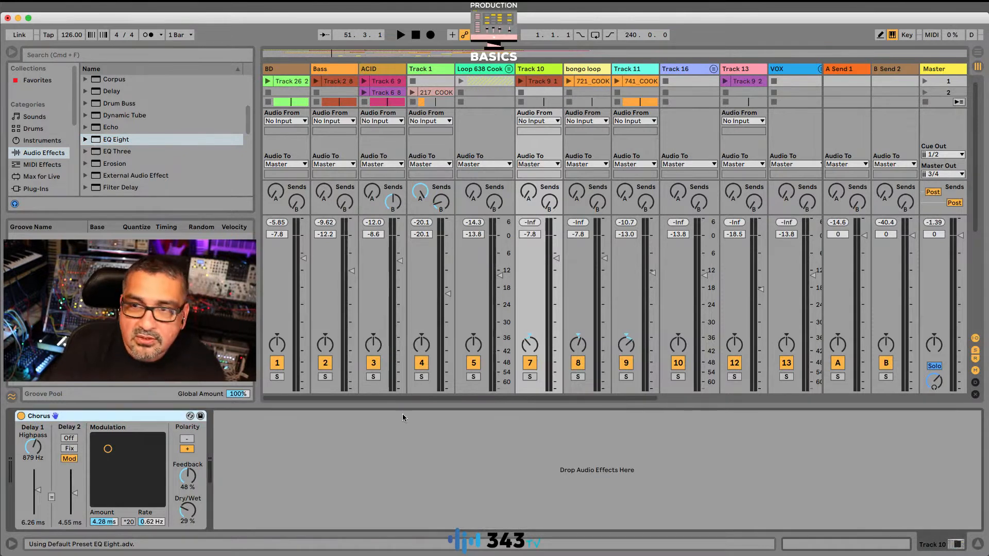
Step: Insert EQ Eight on the Master track and play the song through it
left_click(918, 81)
left_click(94, 139)
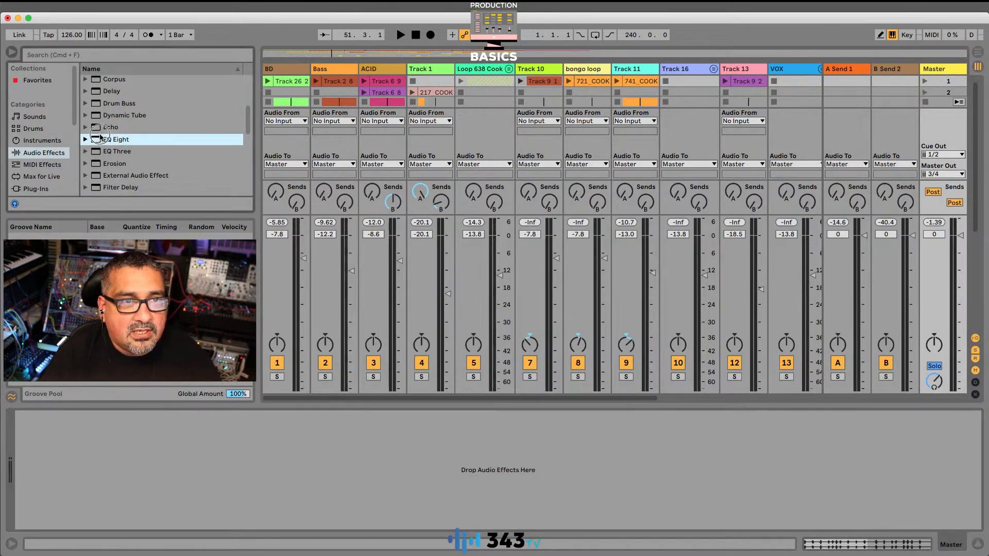
double_click(96, 139)
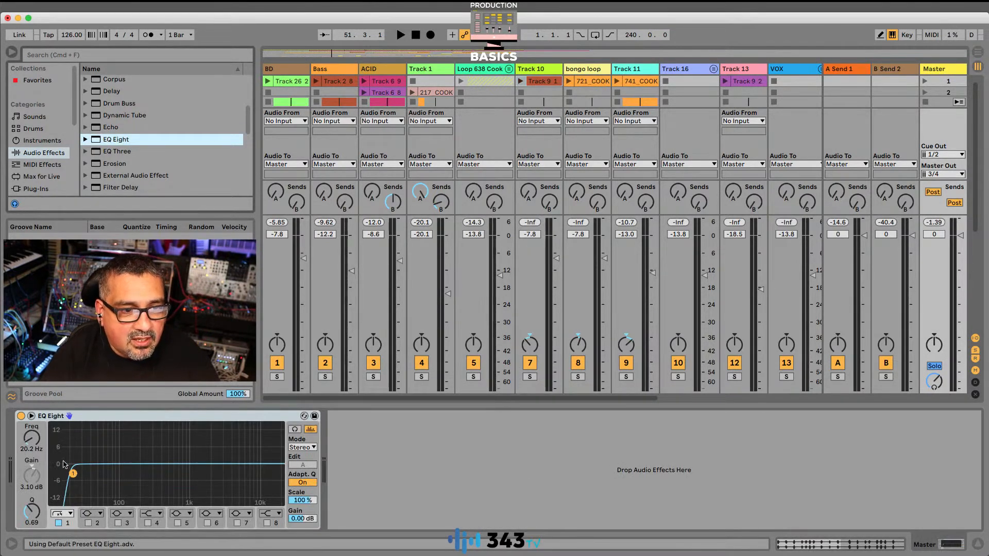
key("space")
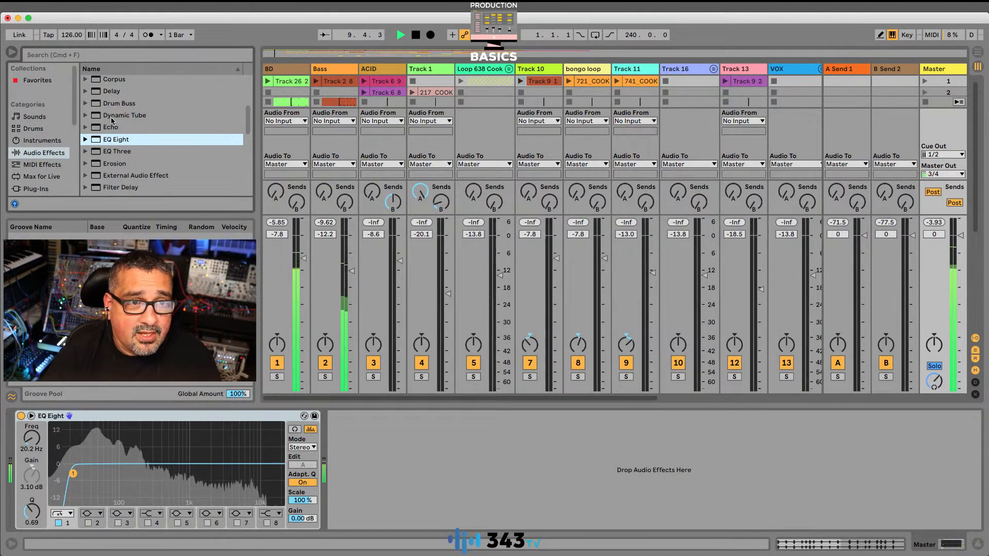
Step: Look through the built-in audio effects and the Audio Units plug-in vendors in the browser
scroll(135, 134, "up", 3)
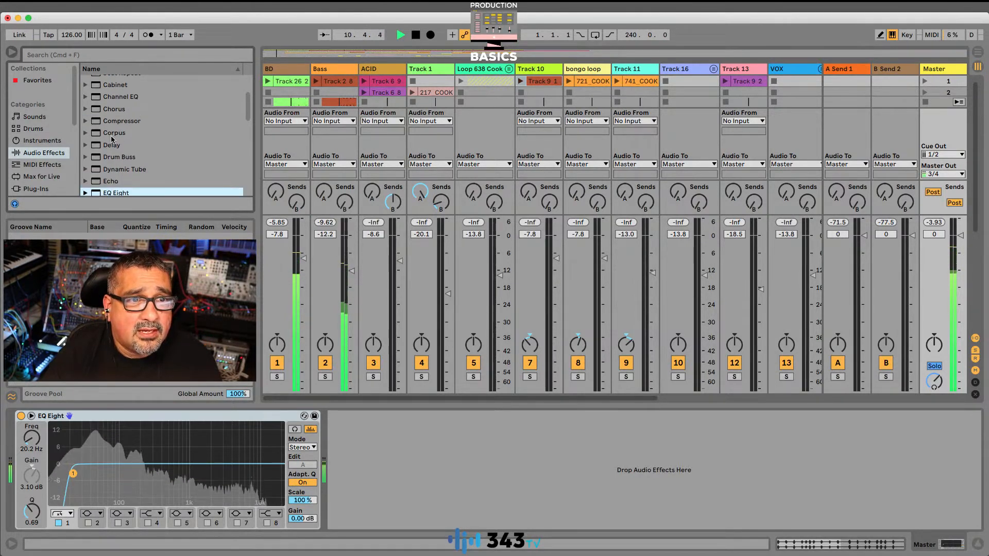
scroll(112, 134, "down", 2)
scroll(113, 135, "up", 2)
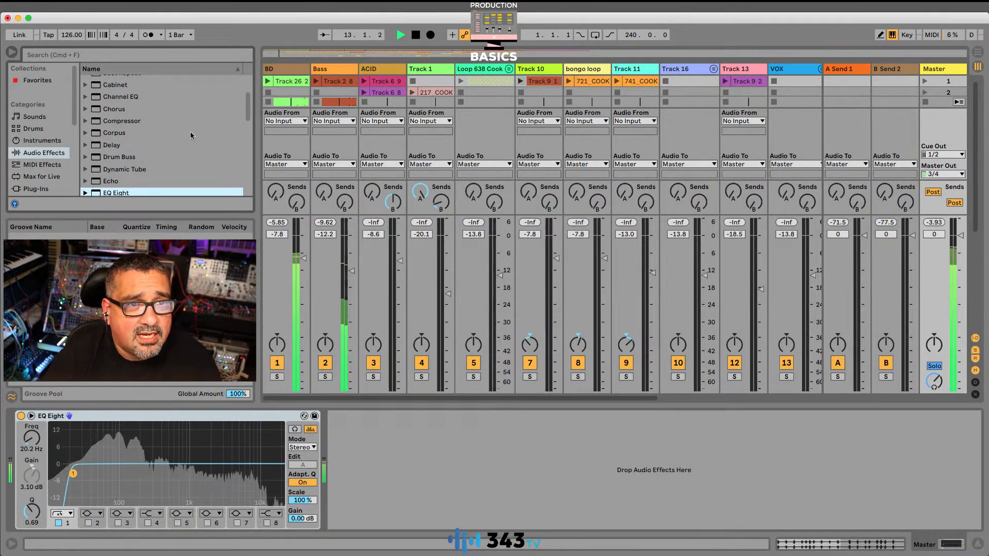
scroll(246, 110, "up", 5)
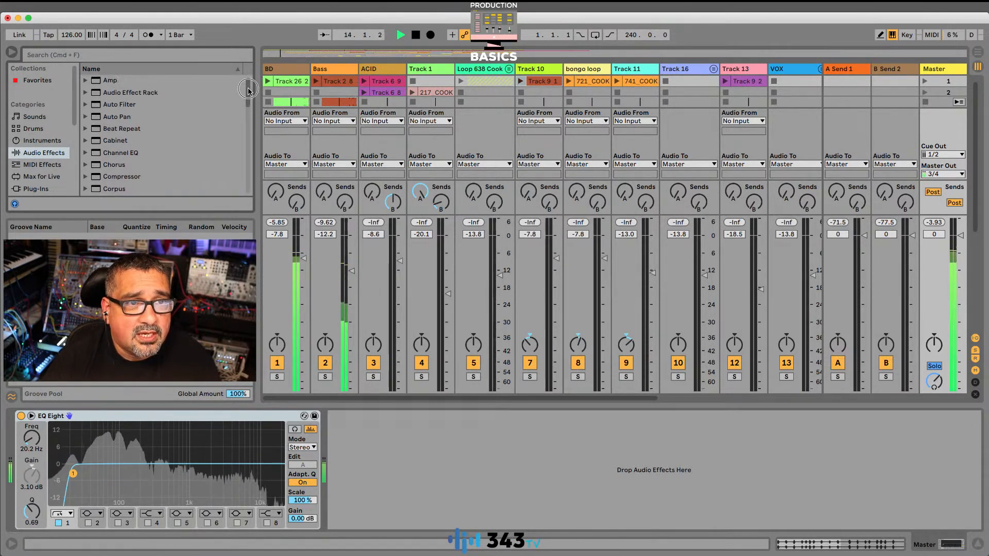
left_click(36, 188)
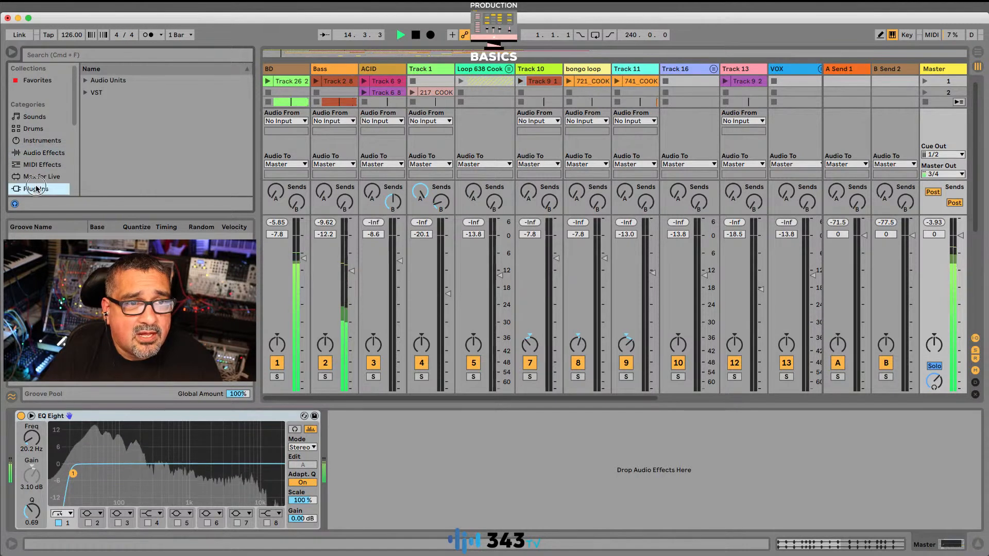
left_click(85, 81)
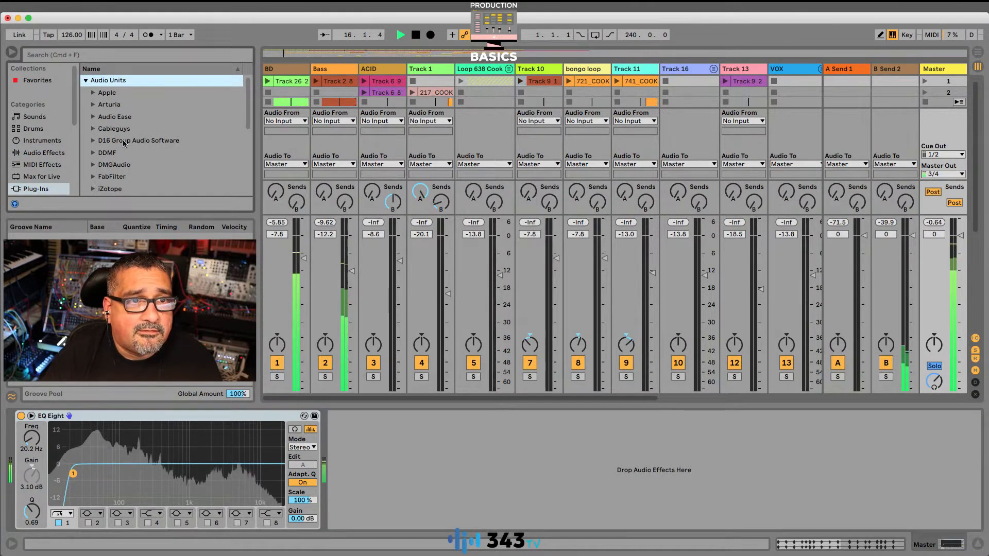
scroll(147, 152, "down", 3)
scroll(150, 150, "down", 5)
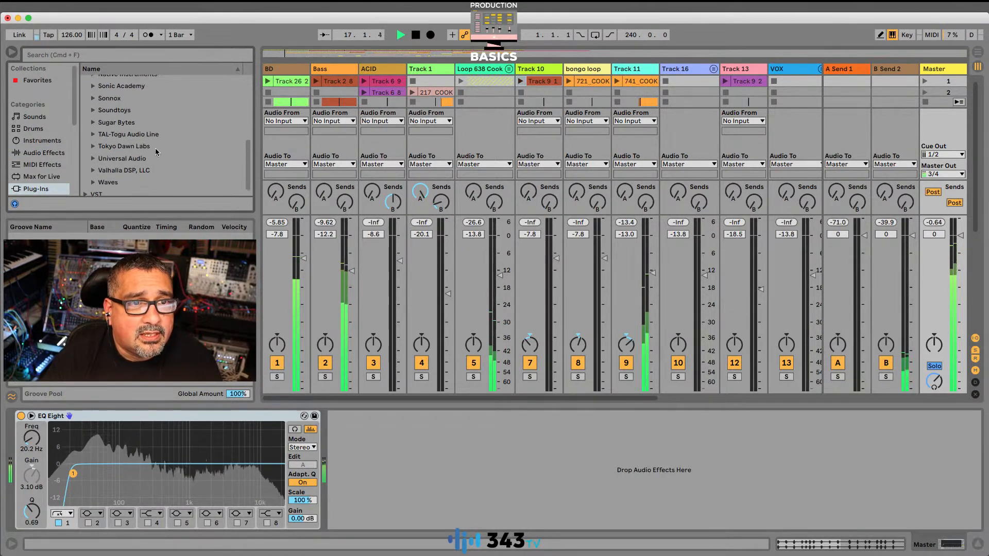
scroll(154, 151, "up", 8)
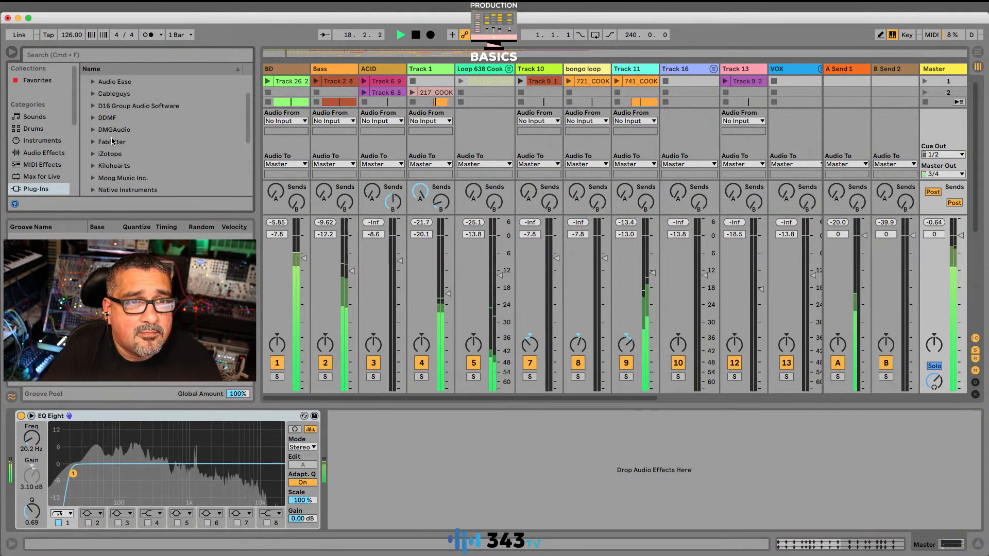
scroll(113, 140, "down", 8)
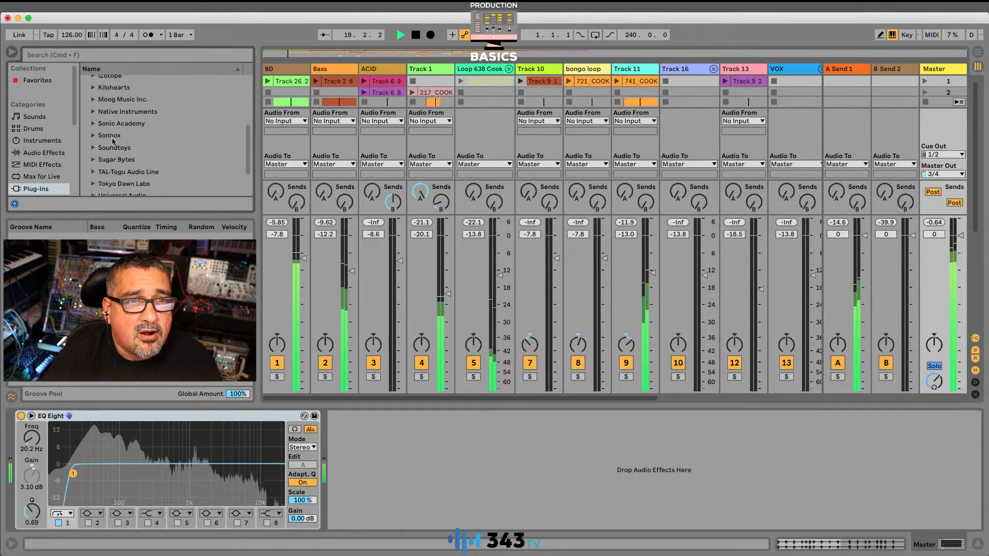
scroll(111, 139, "up", 8)
Step: Insert the UAD Pultec EQP-1A from the Universal Audio plug-ins after EQ Eight on the Master track
scroll(149, 157, "down", 9)
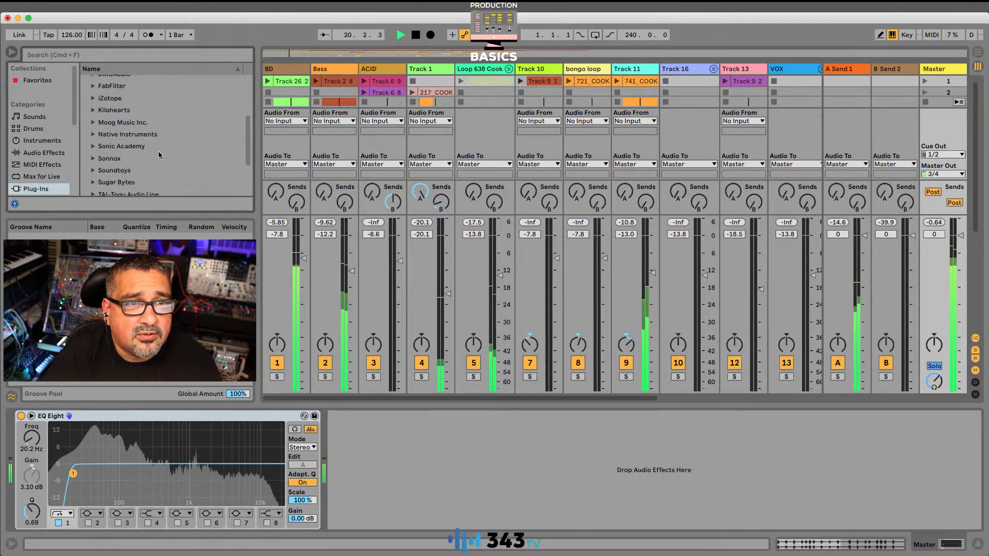
left_click(153, 164)
scroll(199, 158, "down", 5)
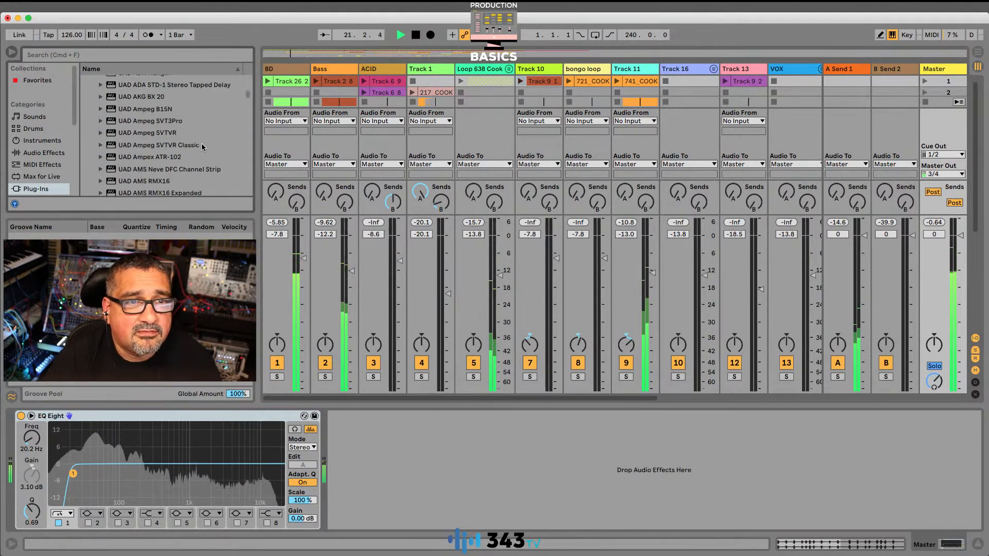
scroll(191, 159, "down", 2)
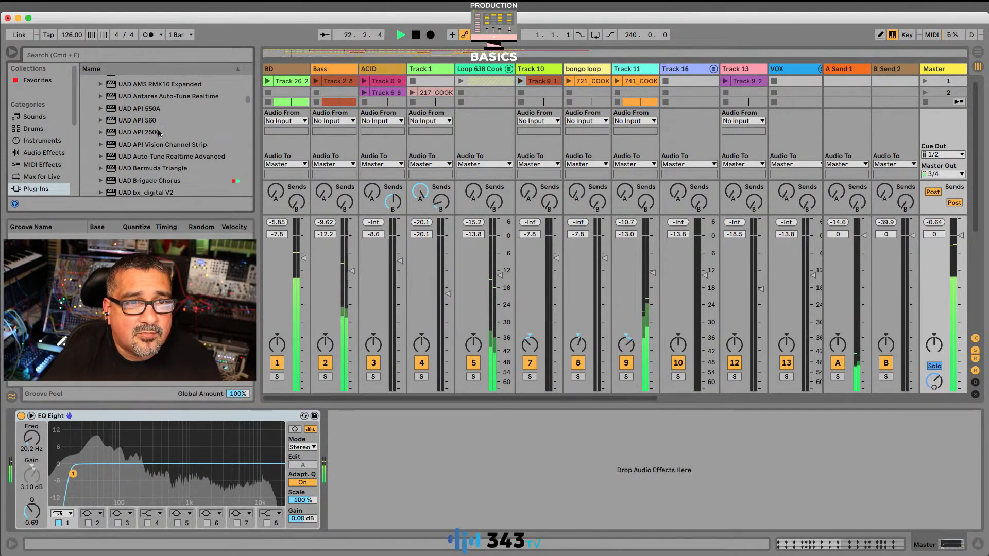
scroll(178, 149, "down", 2)
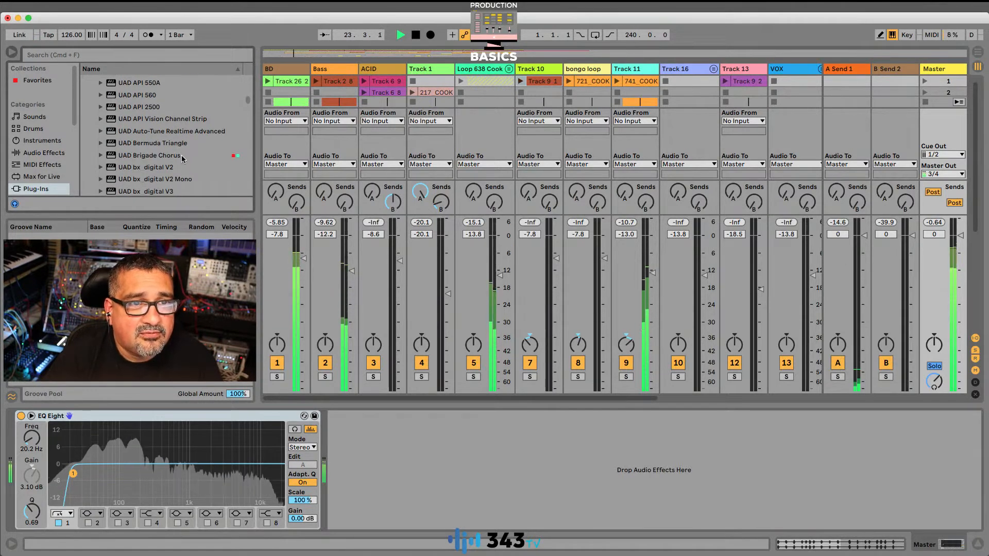
scroll(157, 150, "up", 3)
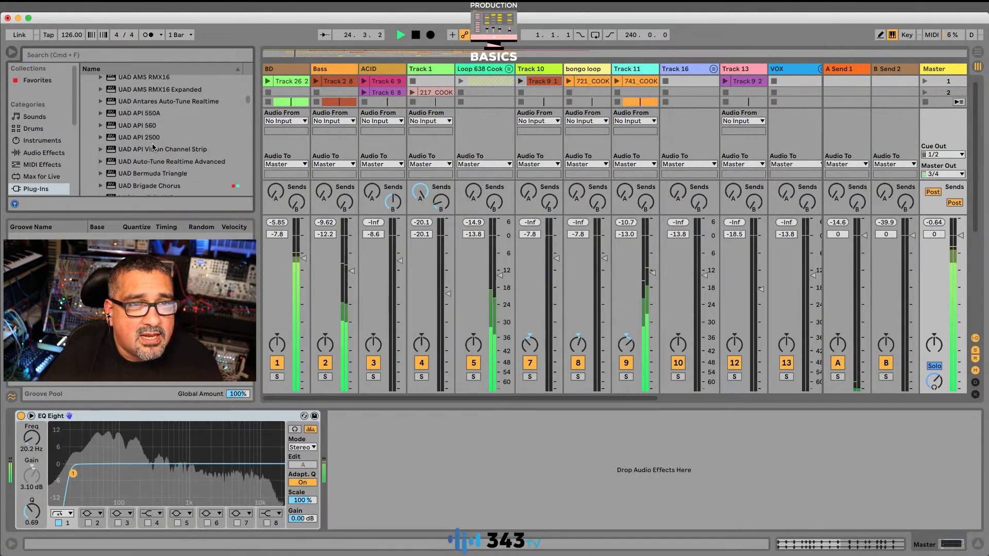
scroll(176, 152, "down", 6)
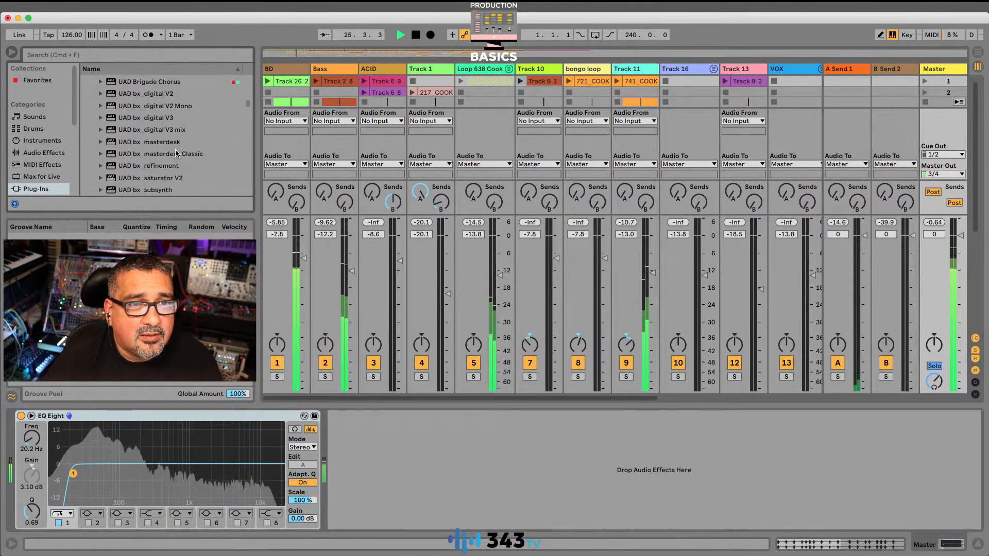
scroll(178, 151, "down", 5)
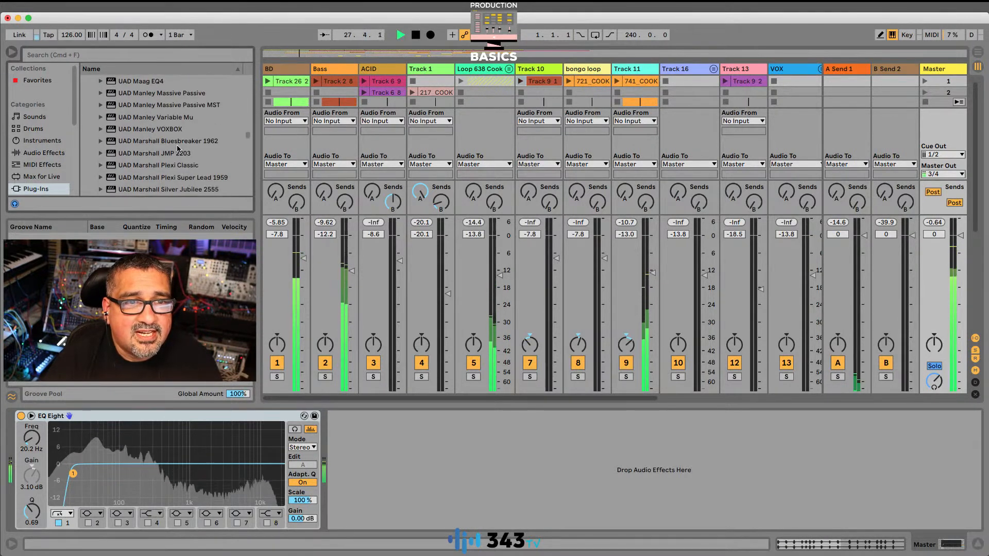
scroll(178, 149, "down", 5)
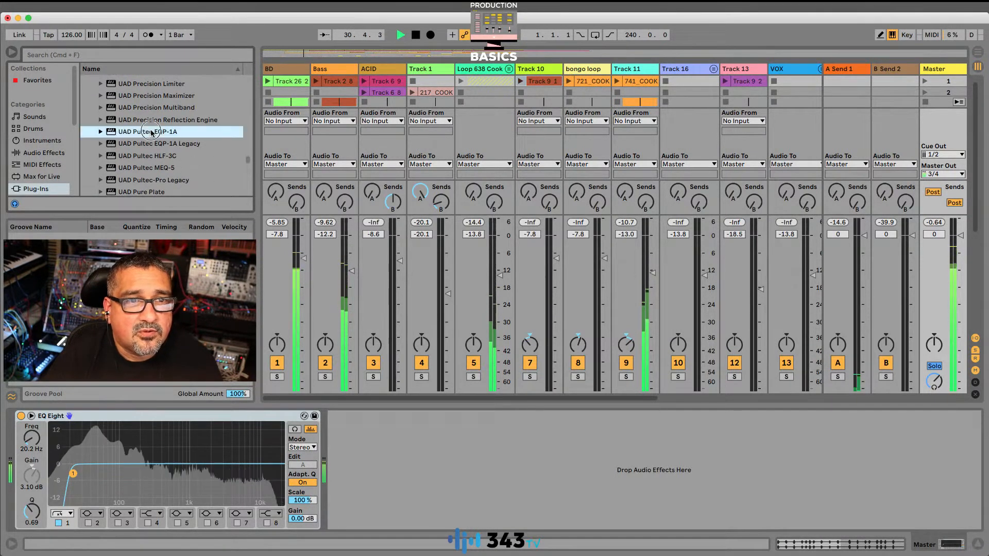
left_click_drag(152, 132, 443, 438)
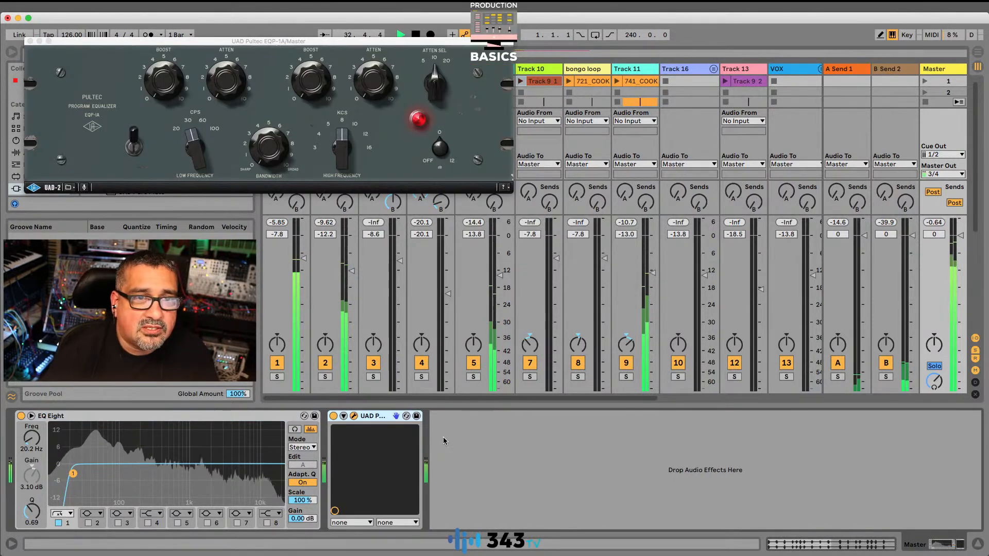
Step: Lower the EQ Eight output gain to -3.75 dB and adjust the low-frequency boost and attenuation on the Pultec EQP-1A
left_click(164, 71)
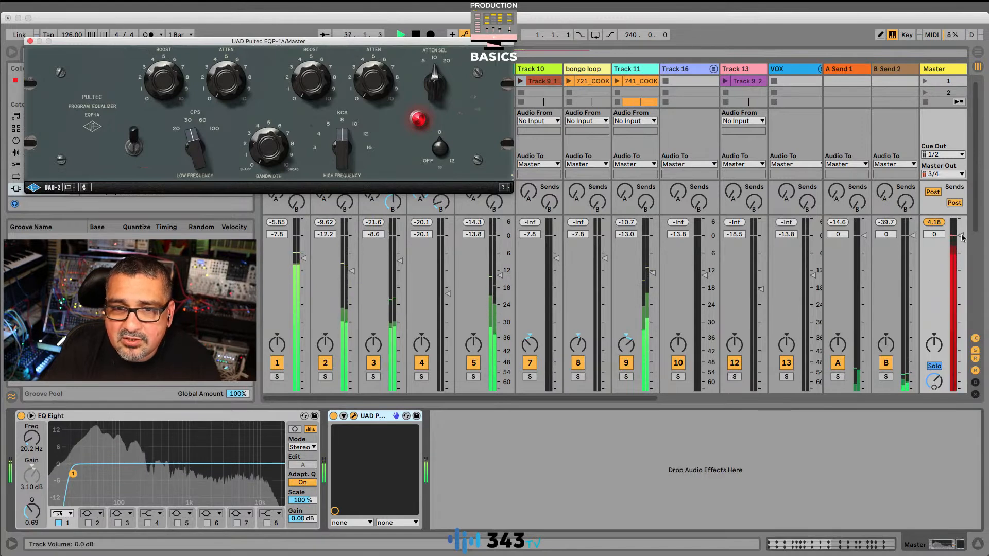
left_click_drag(302, 517, 302, 522)
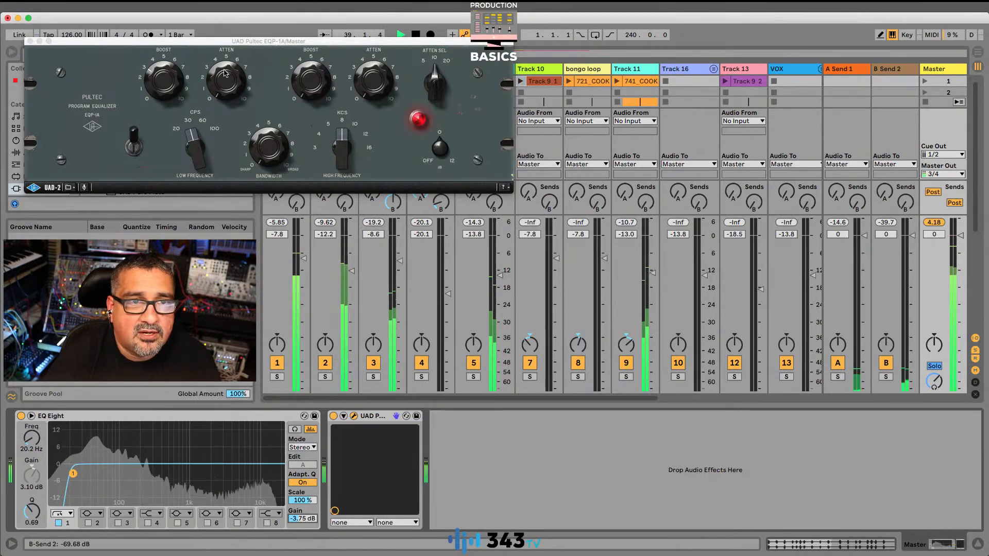
left_click_drag(158, 78, 163, 73)
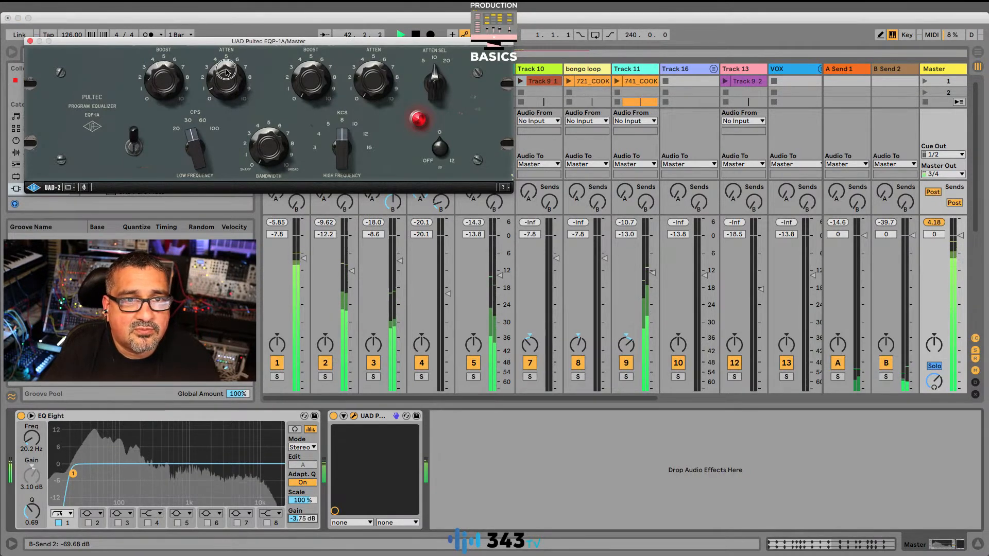
left_click_drag(166, 74, 172, 76)
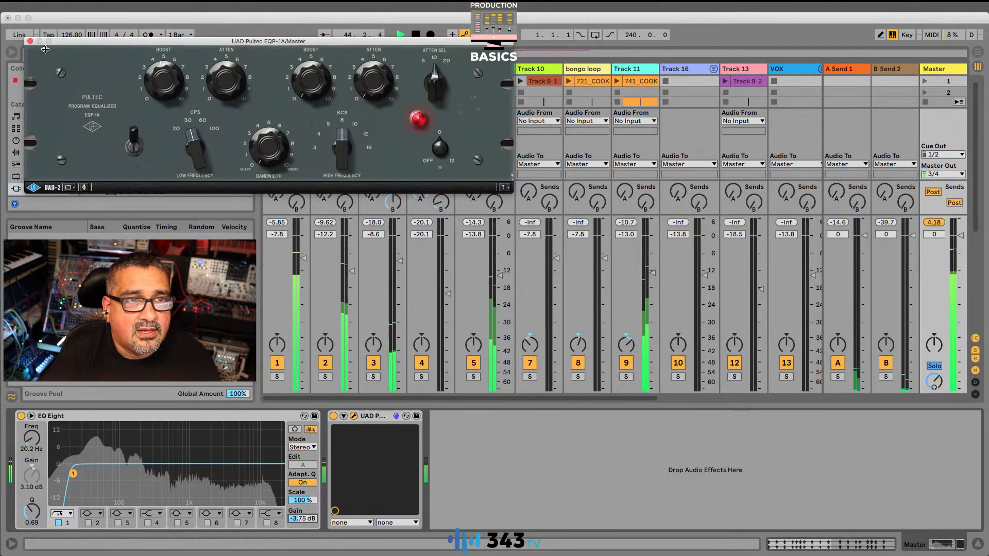
left_click(30, 41)
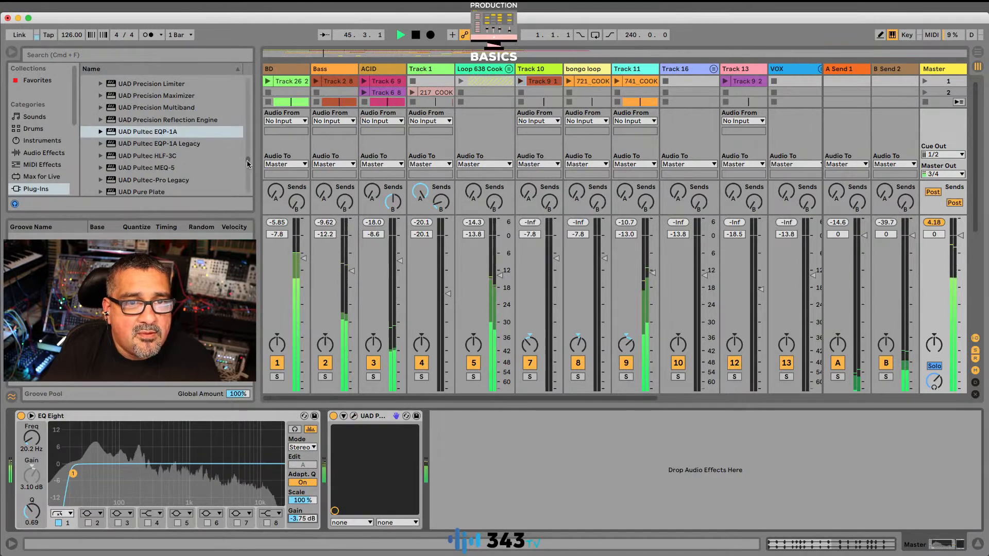
Step: Collapse the Audio Units list and look through the local VST plug-ins in the browser
scroll(246, 164, "up", 15)
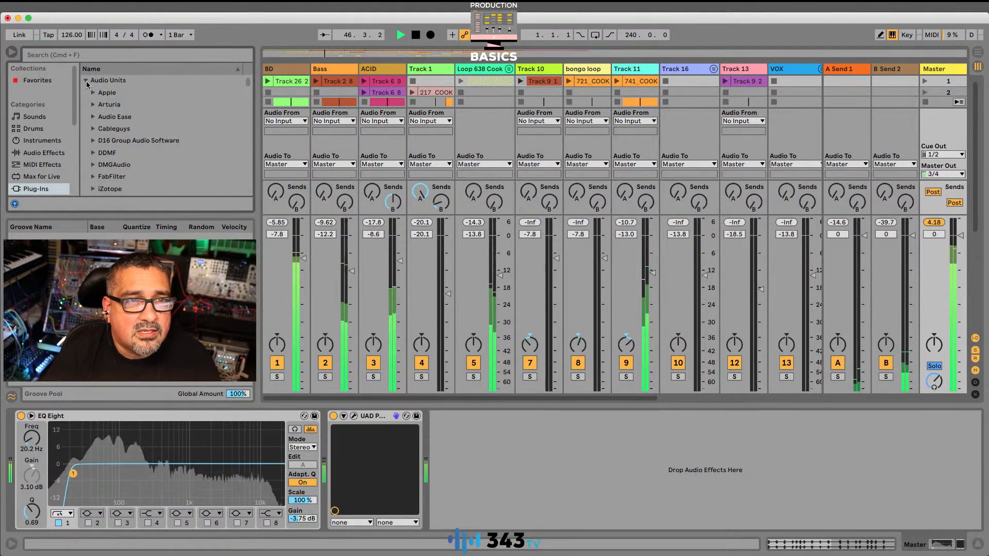
left_click(86, 81)
left_click(86, 93)
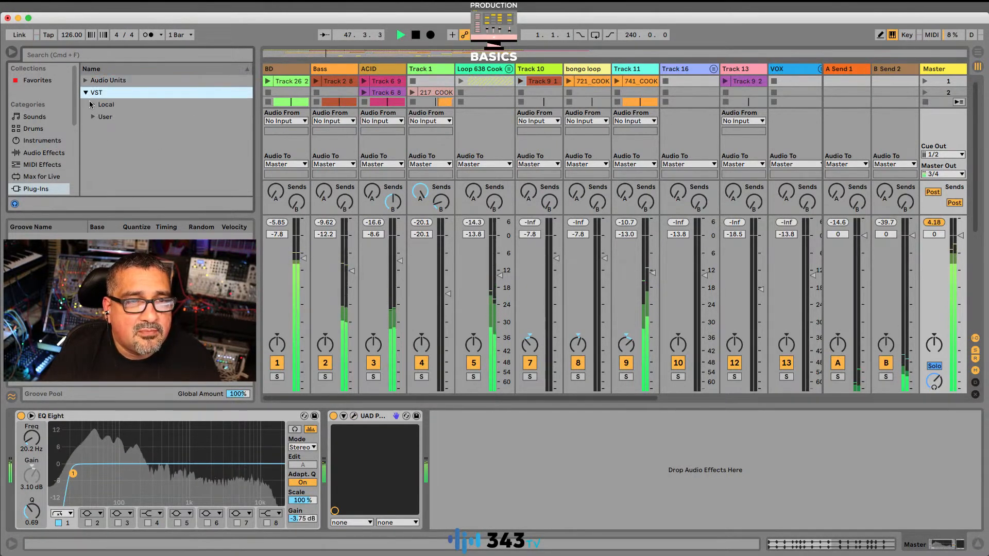
left_click(105, 105)
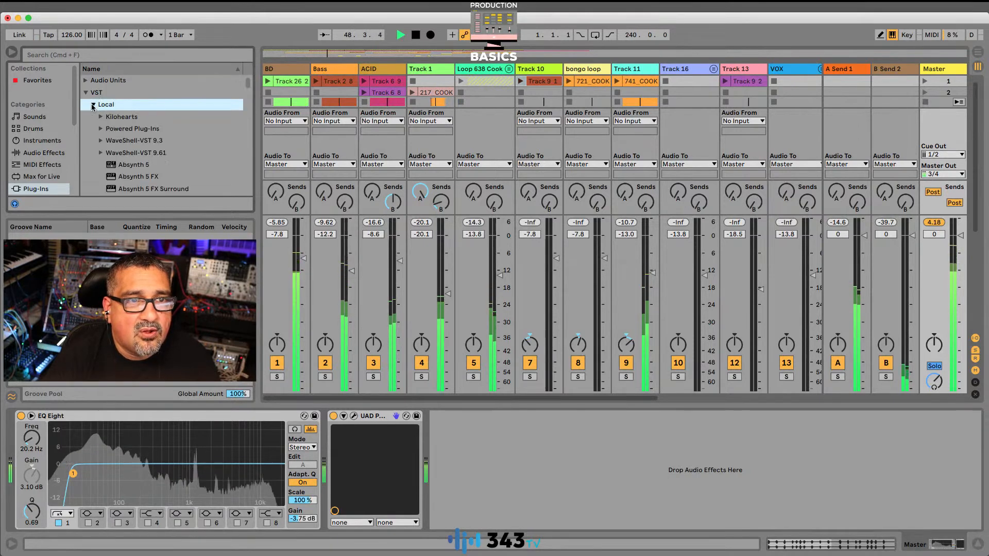
scroll(107, 170, "down", 10)
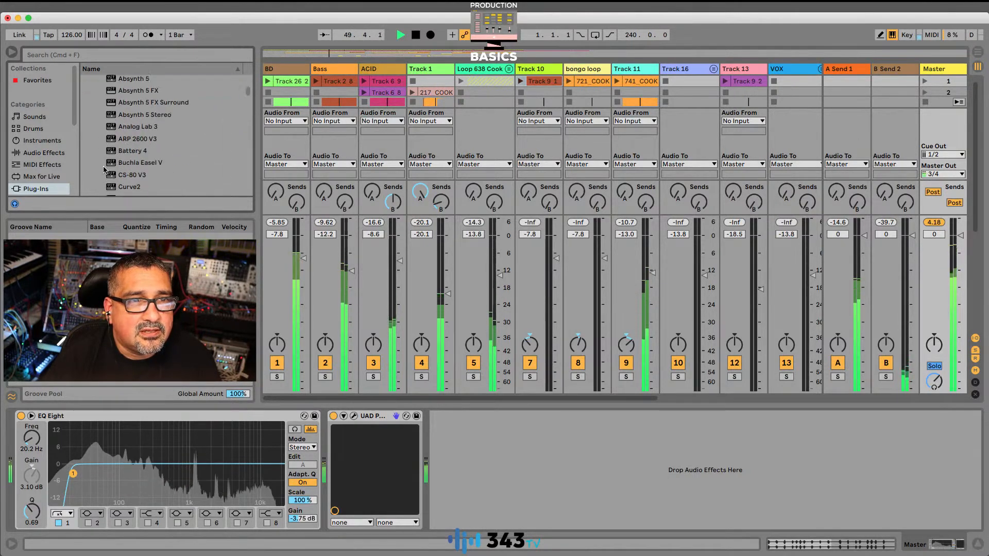
scroll(109, 161, "up", 10)
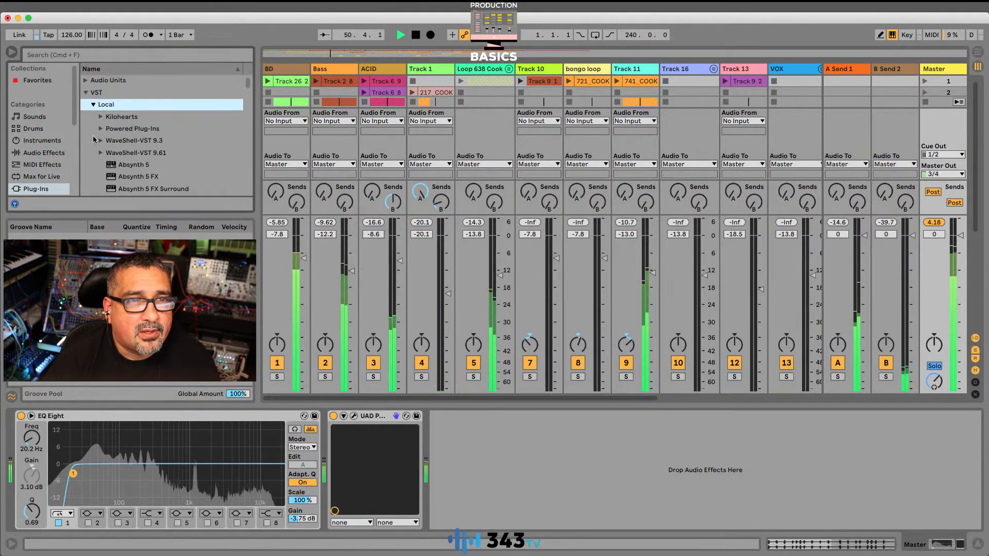
scroll(101, 144, "down", 15)
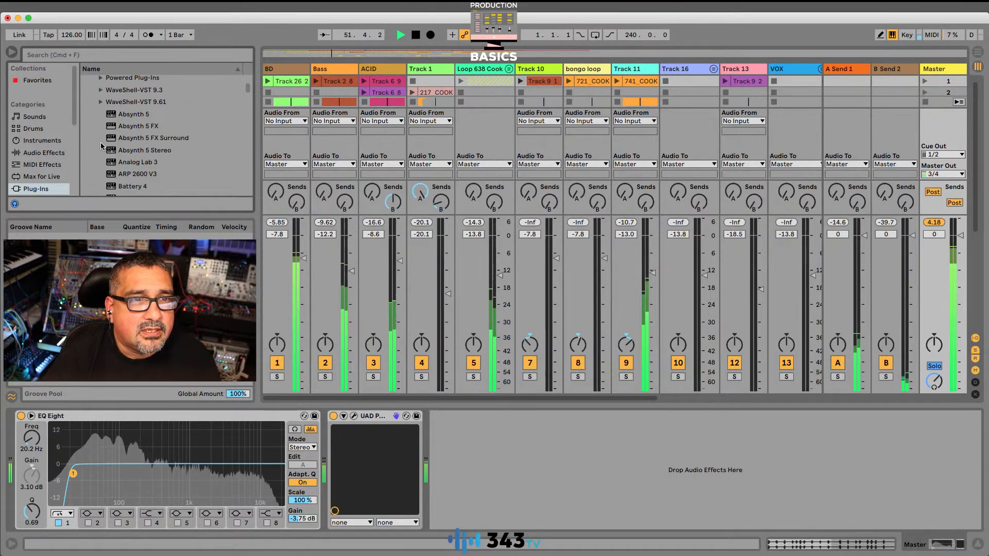
scroll(104, 92, "up", 15)
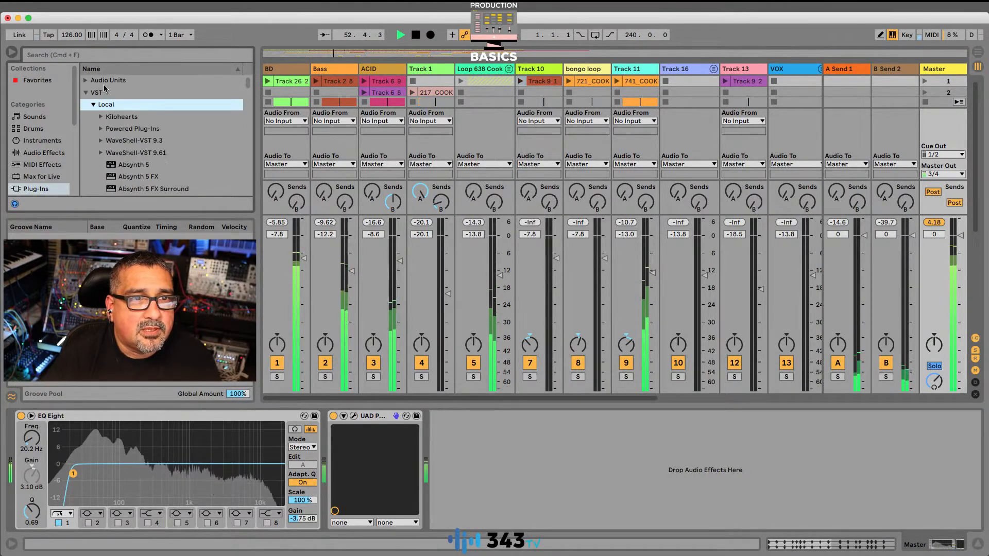
Step: Insert DDMF's MagicDeathEye compressor from the Audio Units after the Pultec on the Master track
left_click(86, 81)
left_click(93, 153)
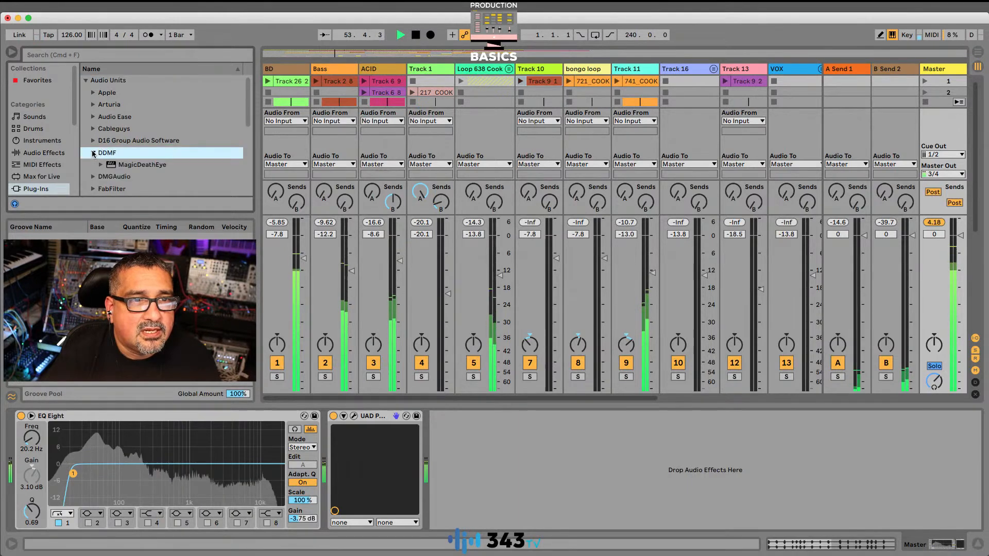
scroll(123, 162, "down", 1)
left_click_drag(123, 161, 504, 456)
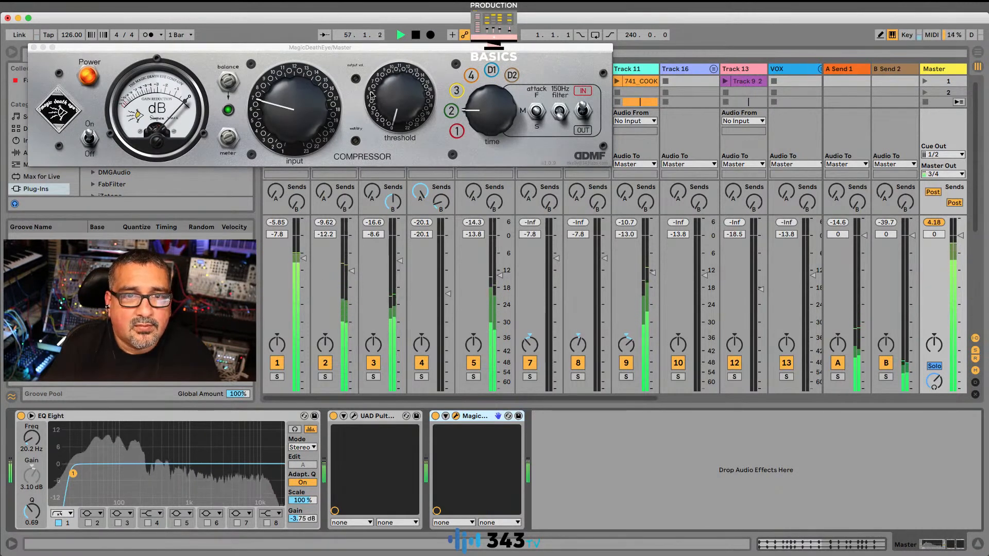
Step: Raise the MagicDeathEye's threshold and input controls, set its time to 1, and close the plug-in window
left_click(389, 74)
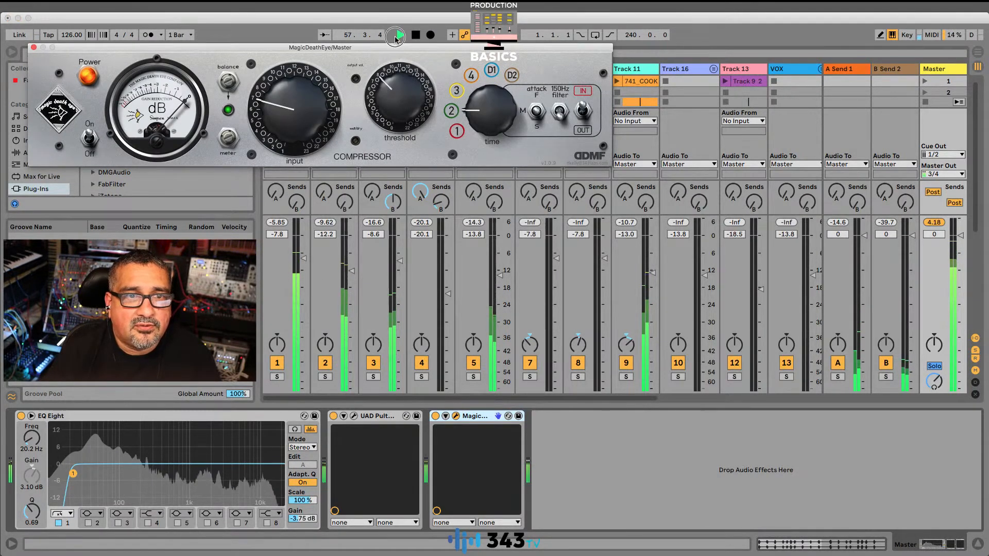
left_click_drag(396, 39, 399, 50)
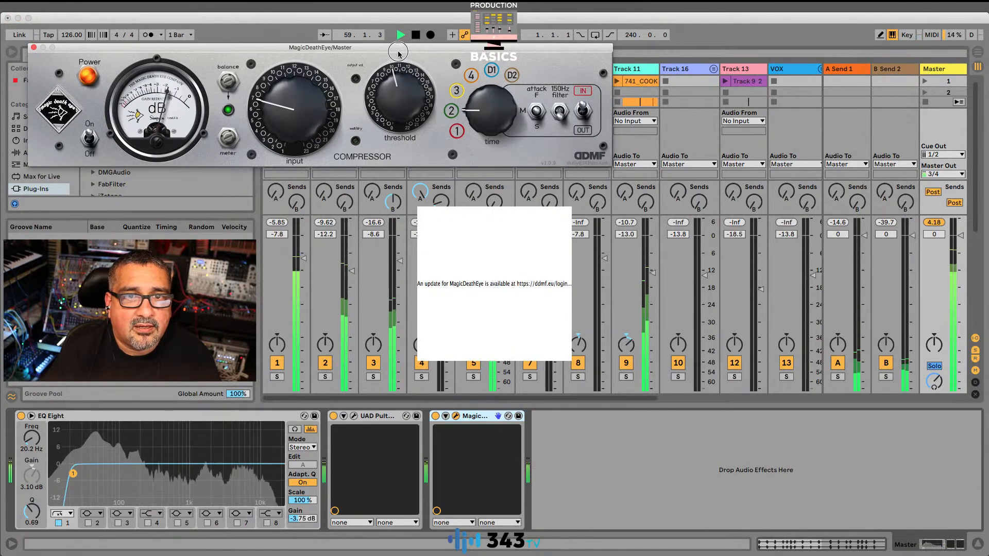
left_click_drag(484, 112, 486, 131)
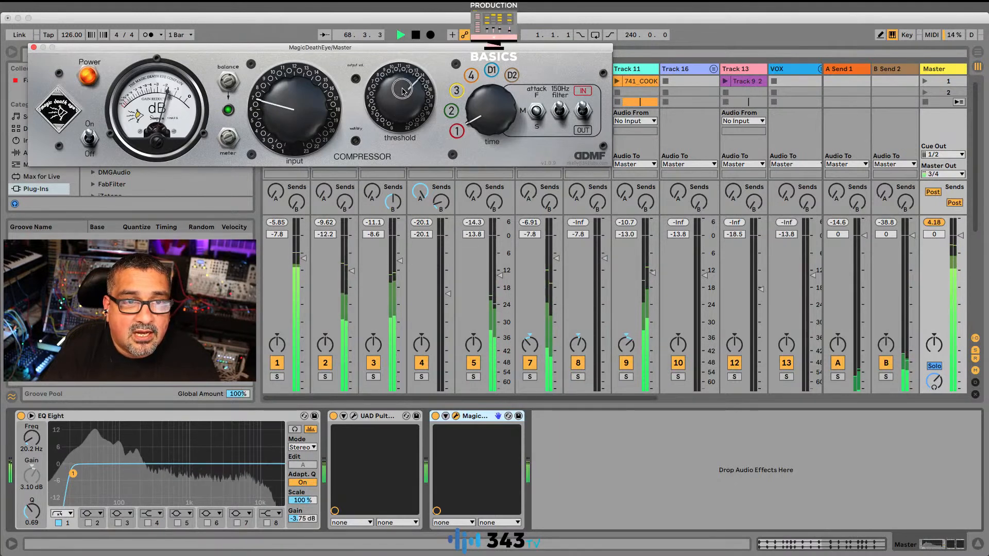
left_click_drag(404, 91, 405, 97)
left_click_drag(305, 115, 305, 101)
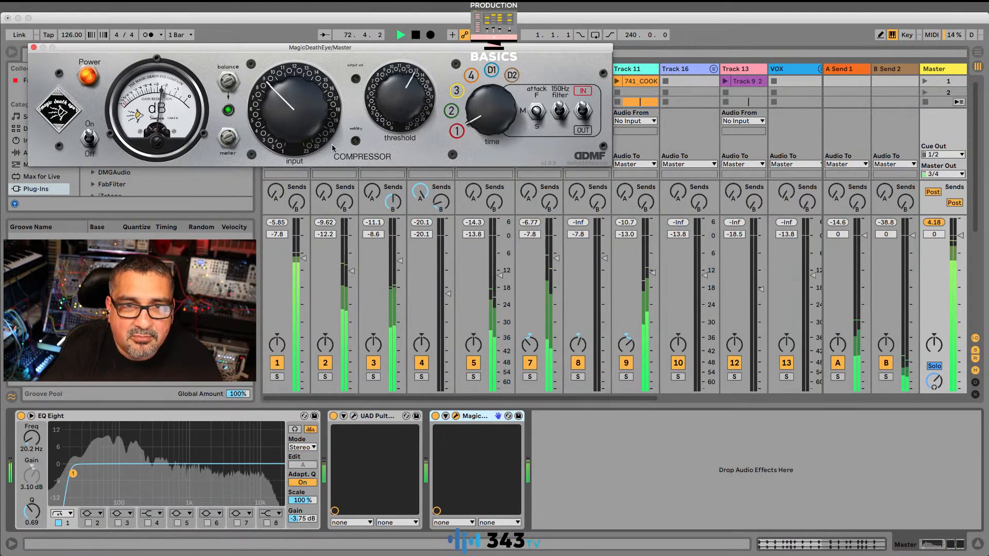
left_click(34, 48)
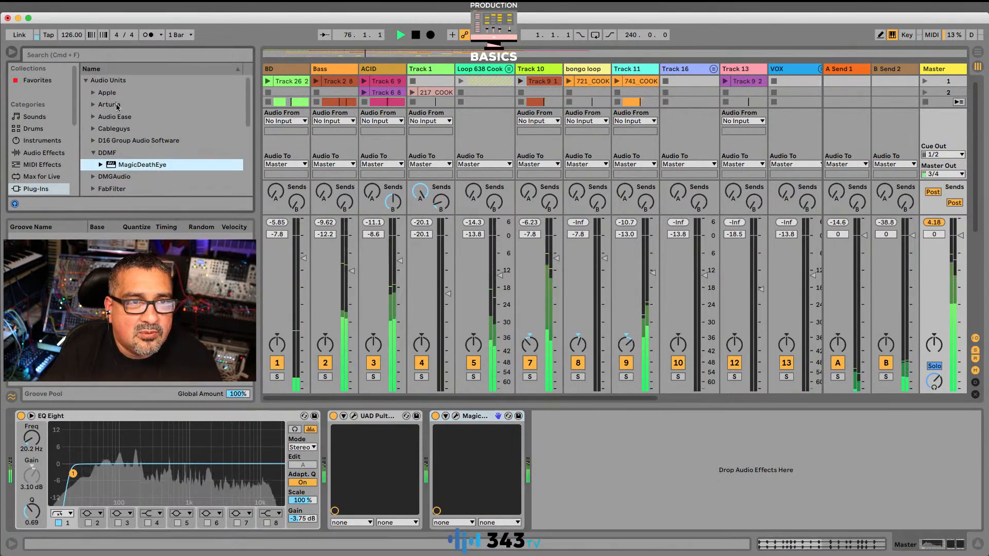
Step: Insert Universal Audio's UAD Neve 1073 from the Audio Units between the Pultec and the MagicDeathEye on the Master track
scroll(154, 154, "down", 5)
scroll(139, 181, "down", 3)
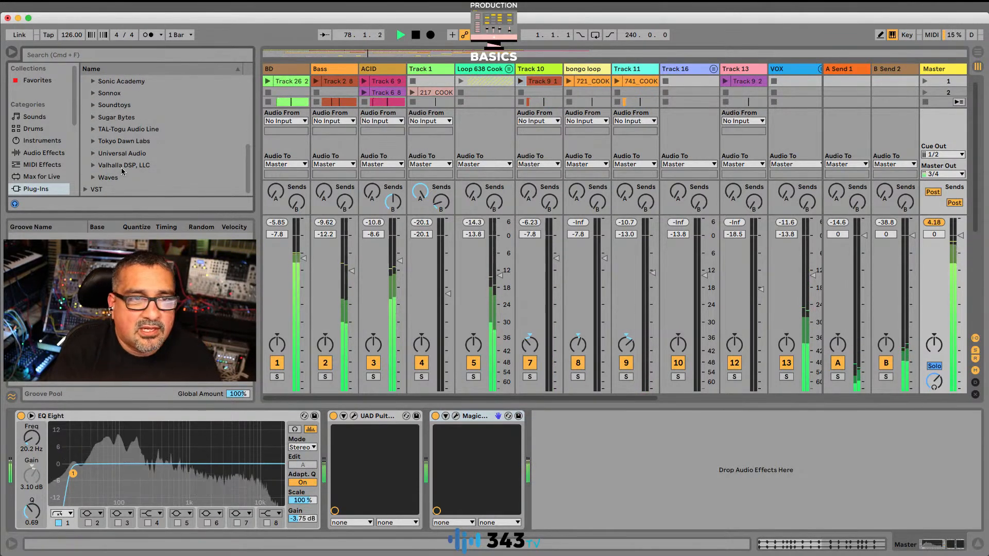
left_click(93, 154)
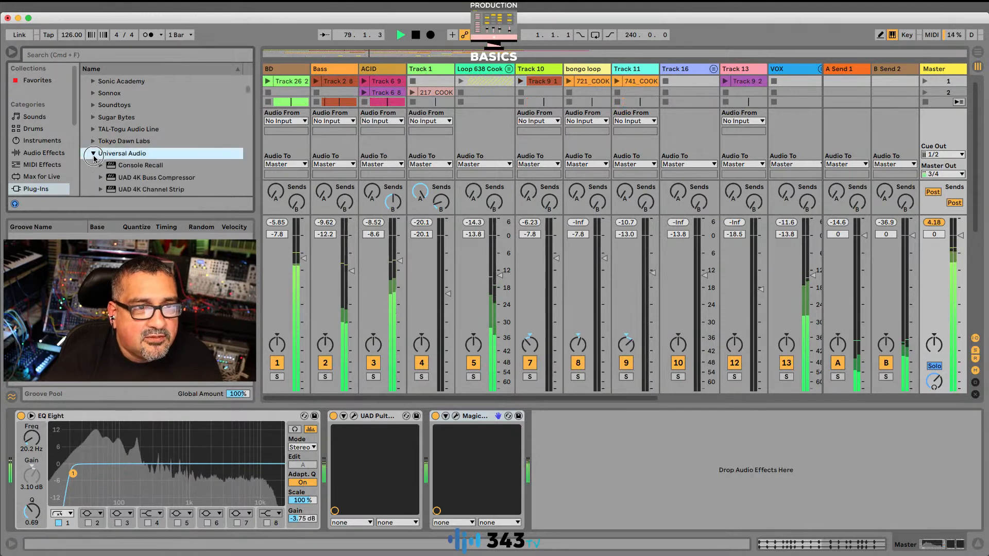
scroll(154, 162, "down", 10)
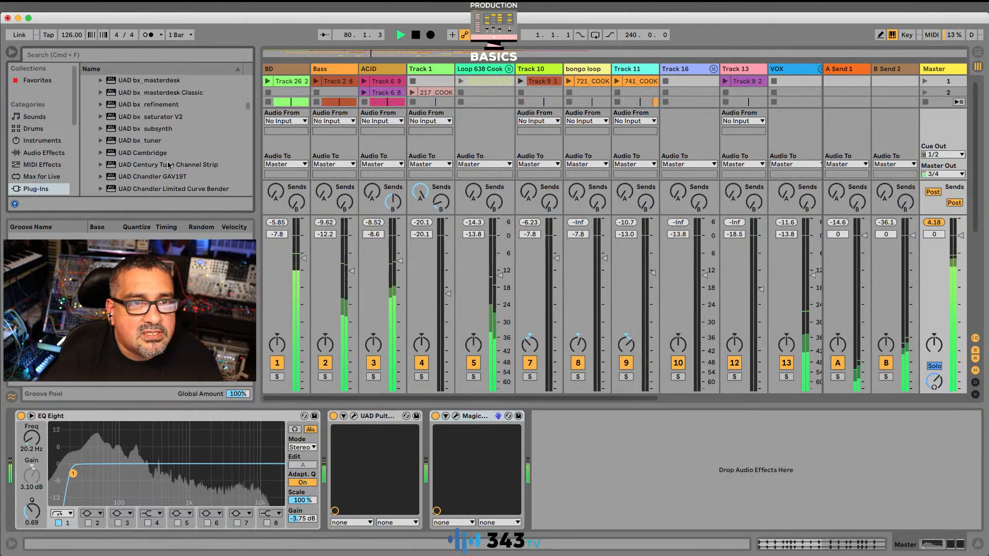
scroll(169, 165, "down", 15)
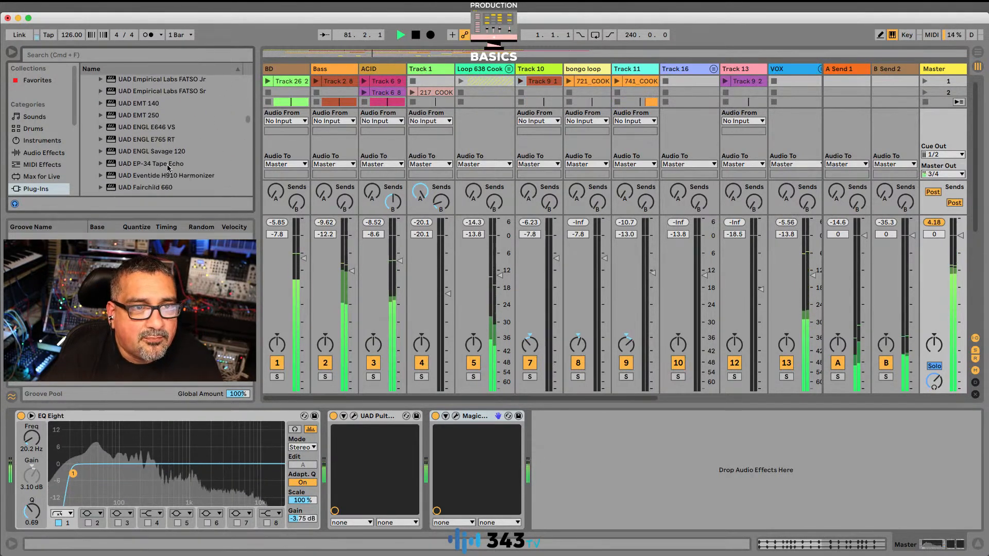
scroll(168, 163, "down", 2)
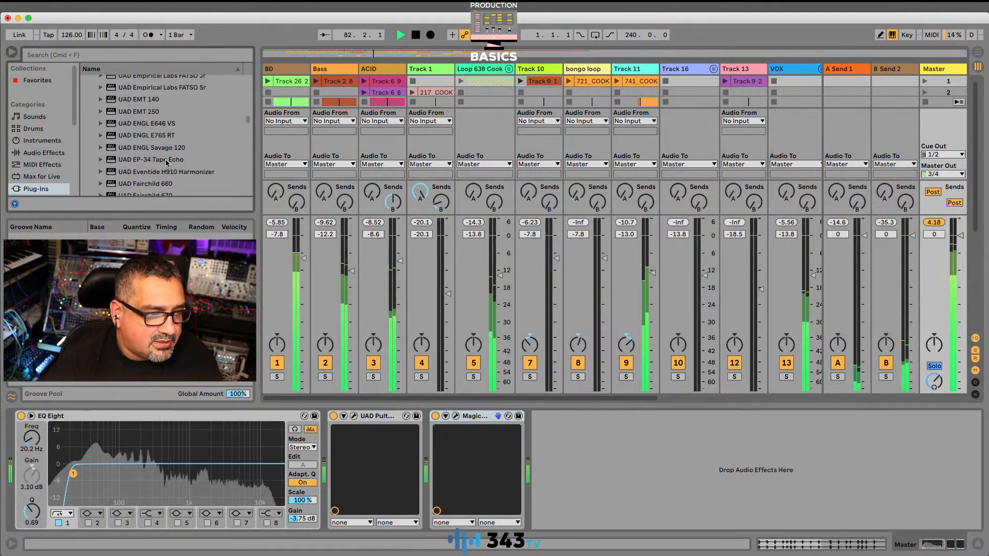
scroll(166, 162, "up", 5)
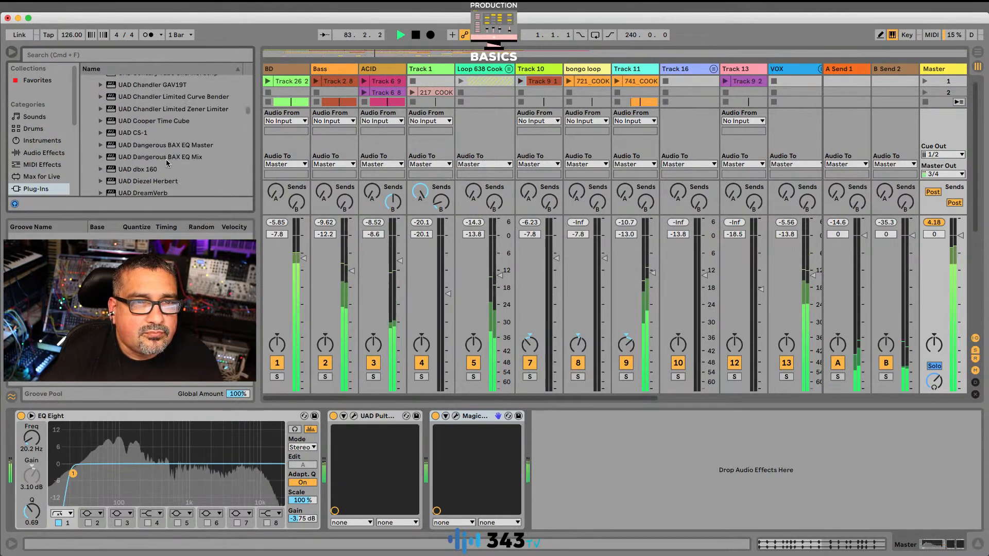
scroll(167, 163, "up", 3)
left_click_drag(249, 110, 248, 146)
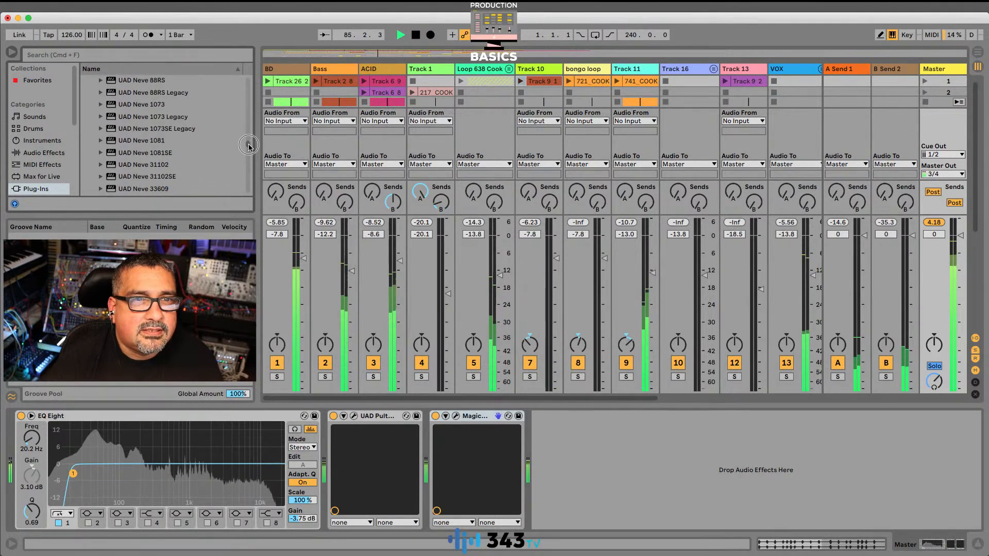
left_click_drag(129, 105, 420, 469)
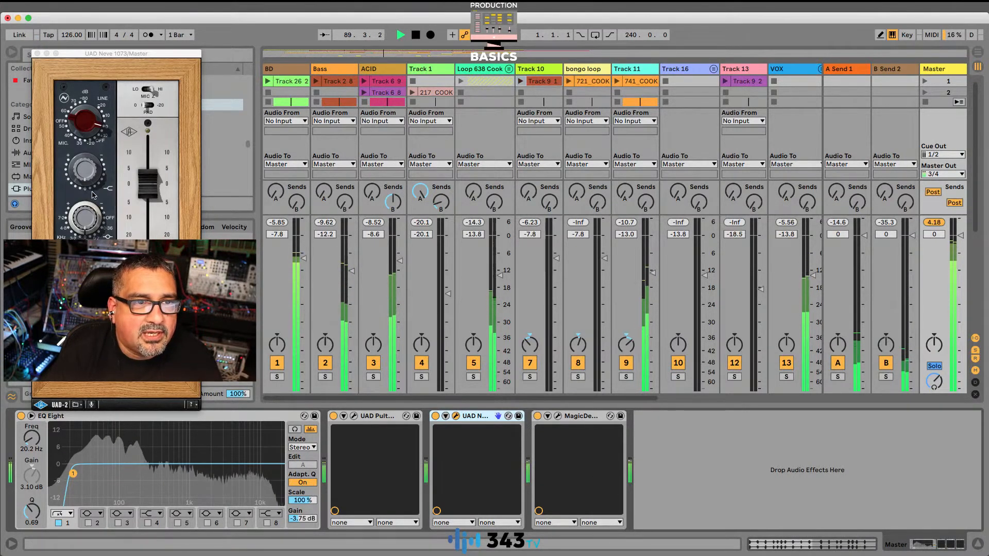
Step: Adjust the high-shelf control on the Neve 1073 and close the plug-in window
left_click(87, 173)
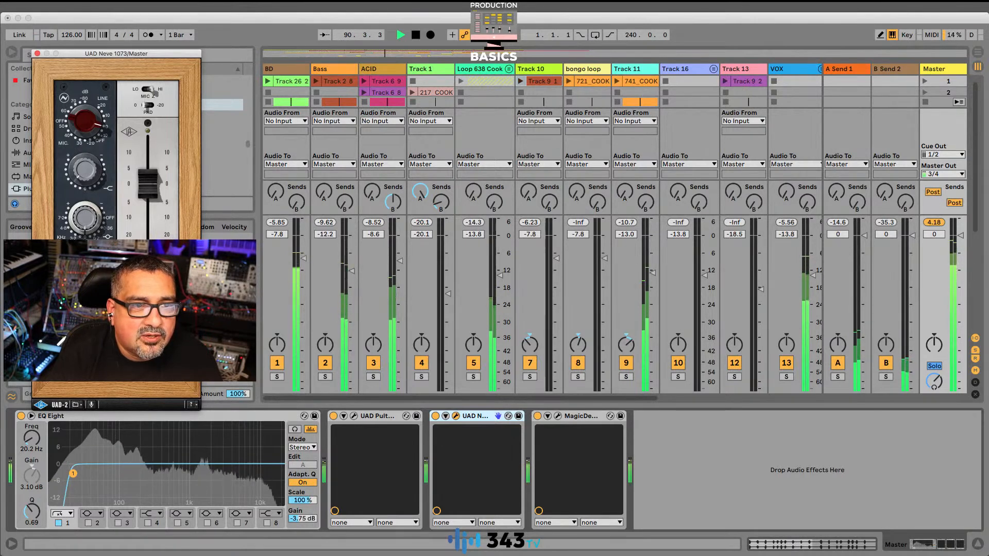
left_click_drag(84, 182, 89, 188)
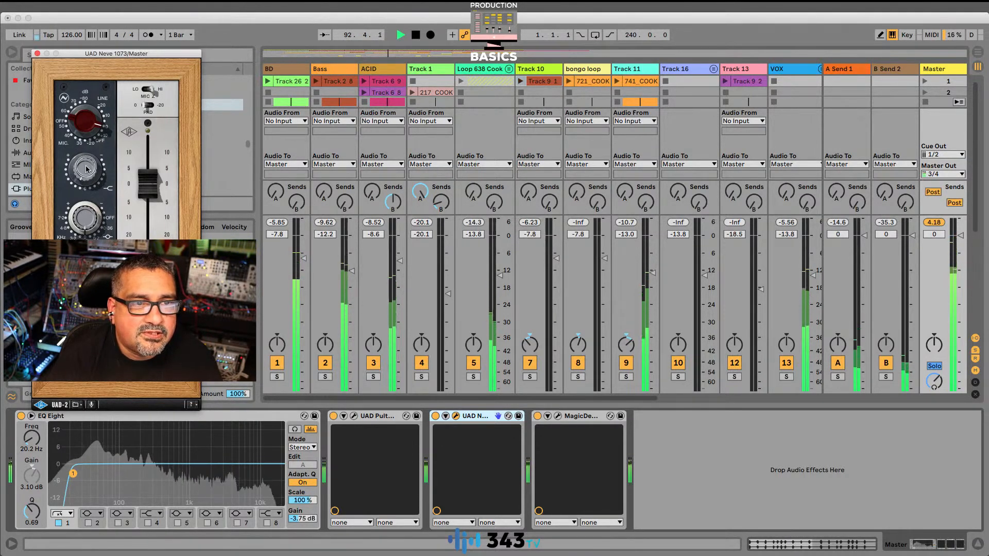
left_click(37, 54)
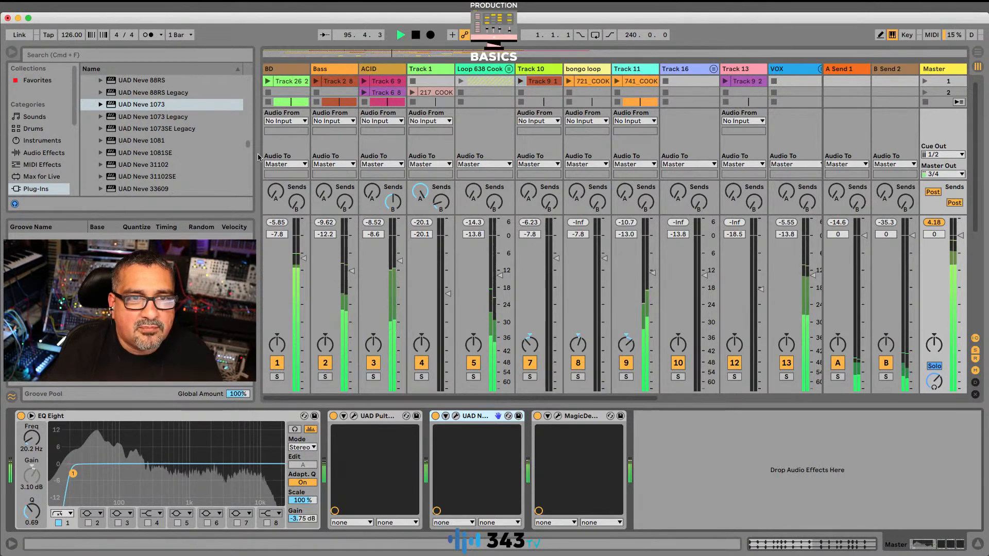
Step: Insert FabFilter Pro-L from the VST plug-ins at the end of the Master effects chain
scroll(128, 165, "down", 10)
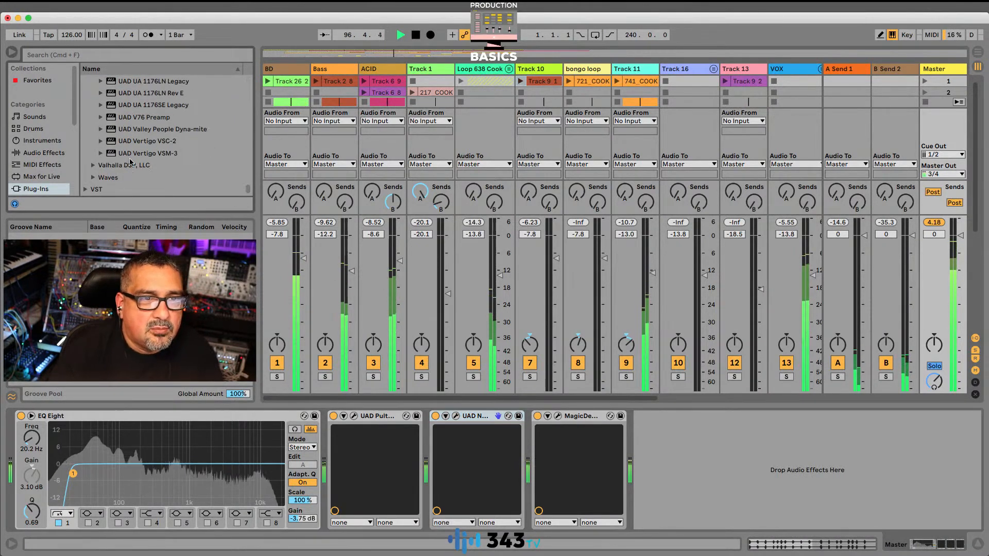
left_click(94, 188)
scroll(136, 154, "down", 10)
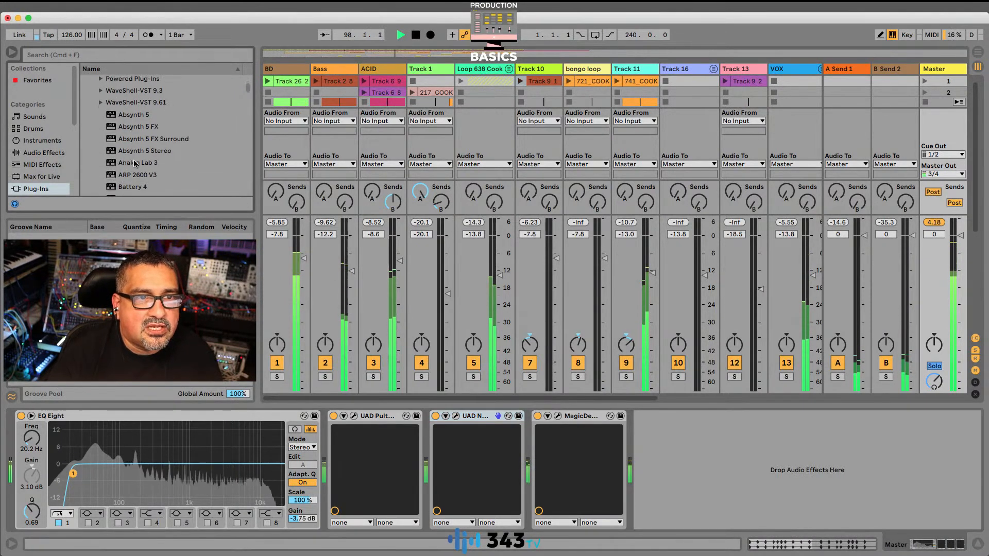
scroll(137, 161, "down", 10)
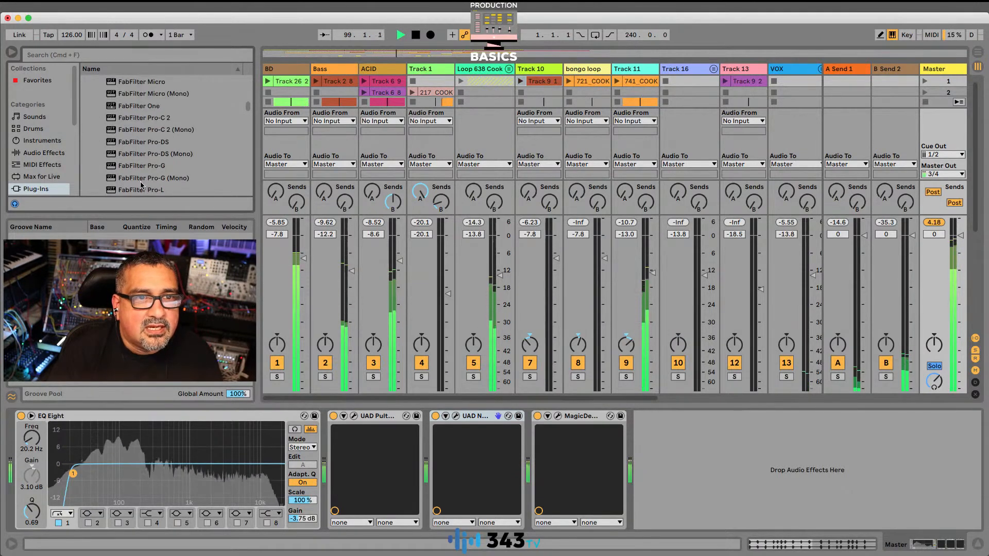
left_click_drag(140, 192, 675, 445)
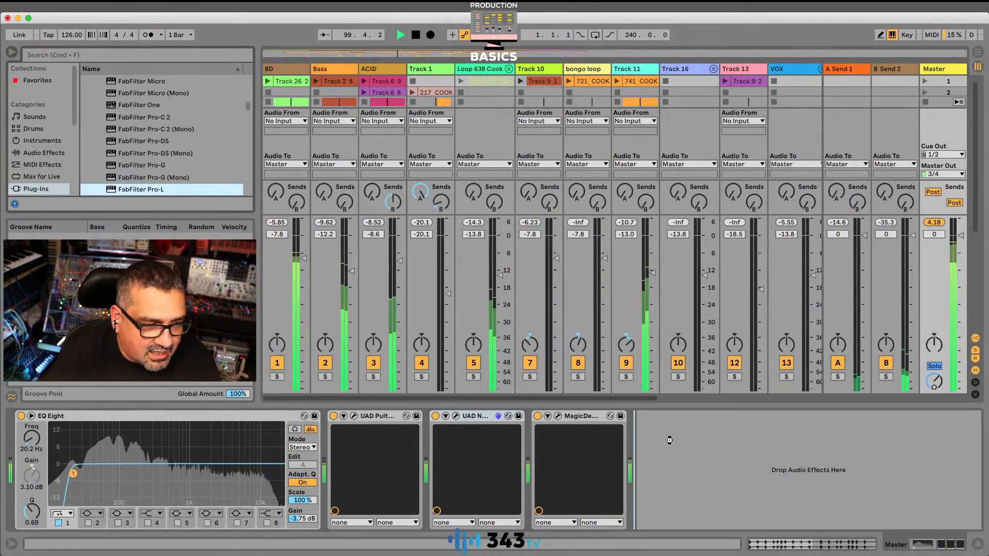
left_click_drag(670, 440, 670, 440)
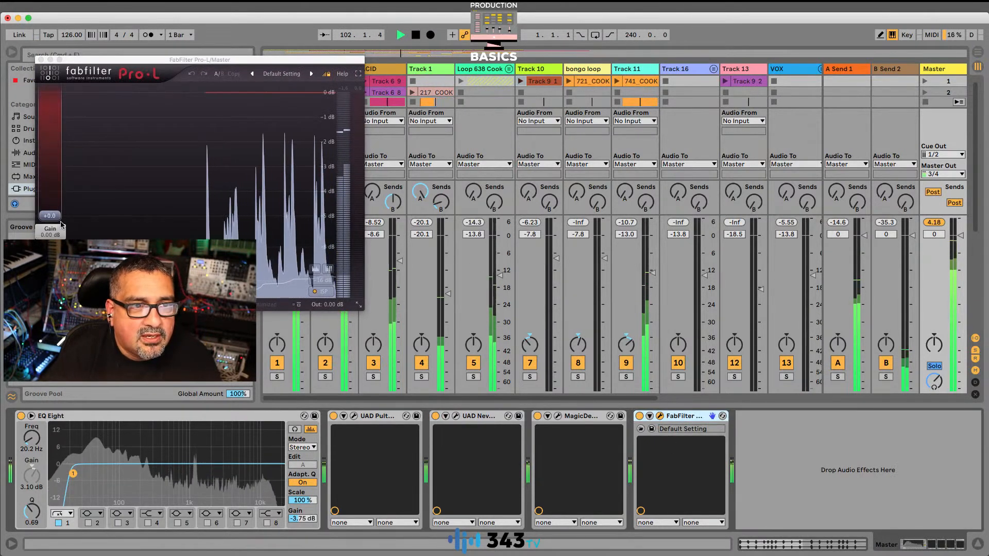
Step: Raise the Pro-L gain to +4.2 dB, close its window, and restart playback from the beginning of the song
left_click_drag(61, 226, 60, 200)
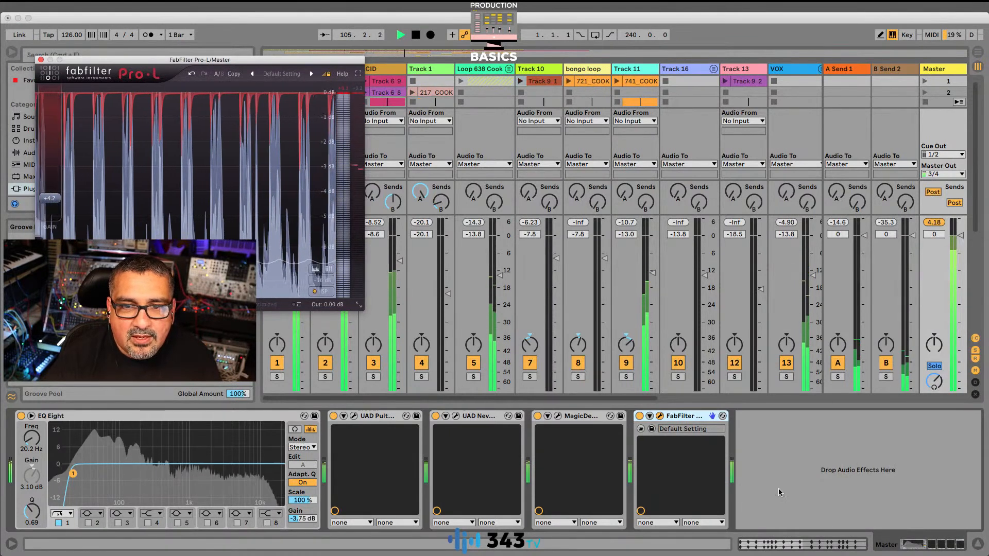
left_click(155, 415)
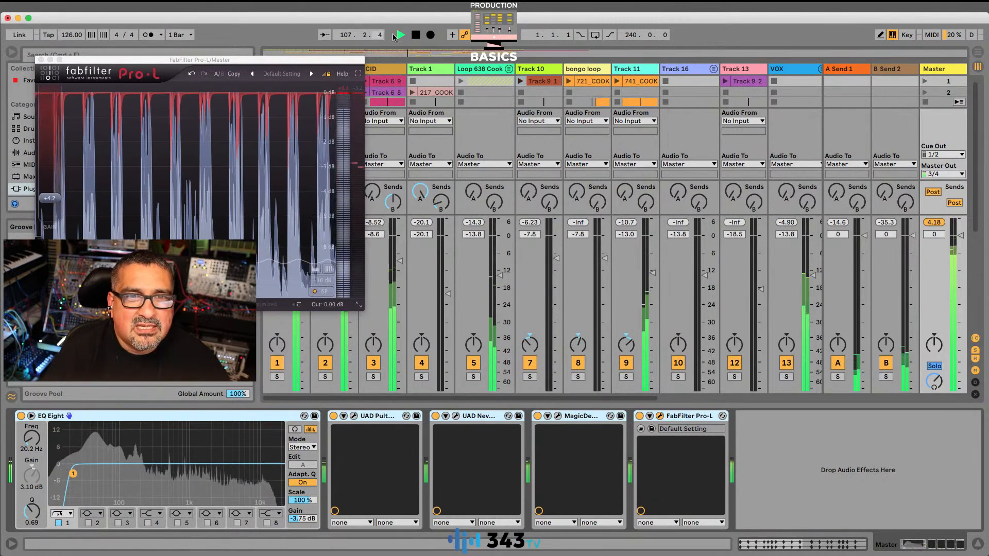
left_click(416, 35)
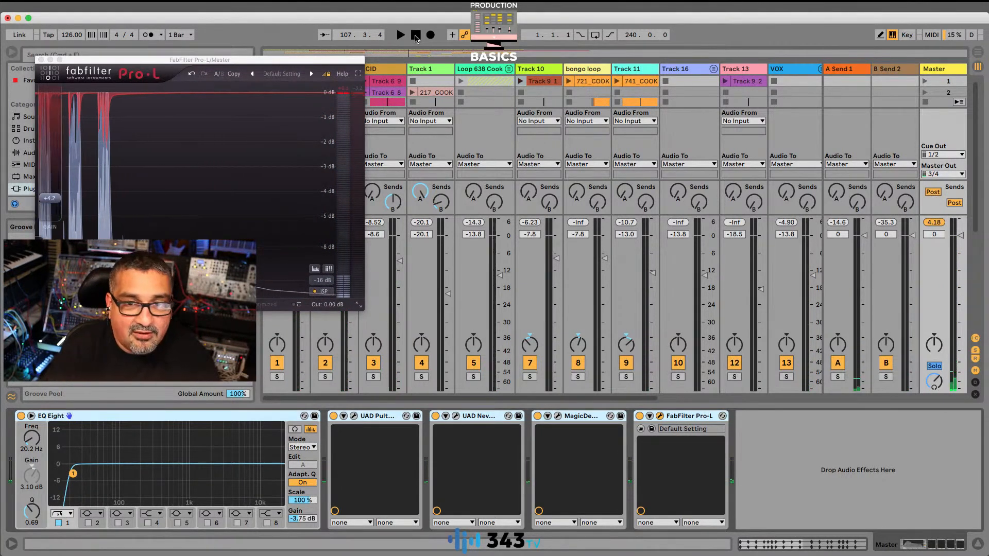
left_click(39, 61)
key("space")
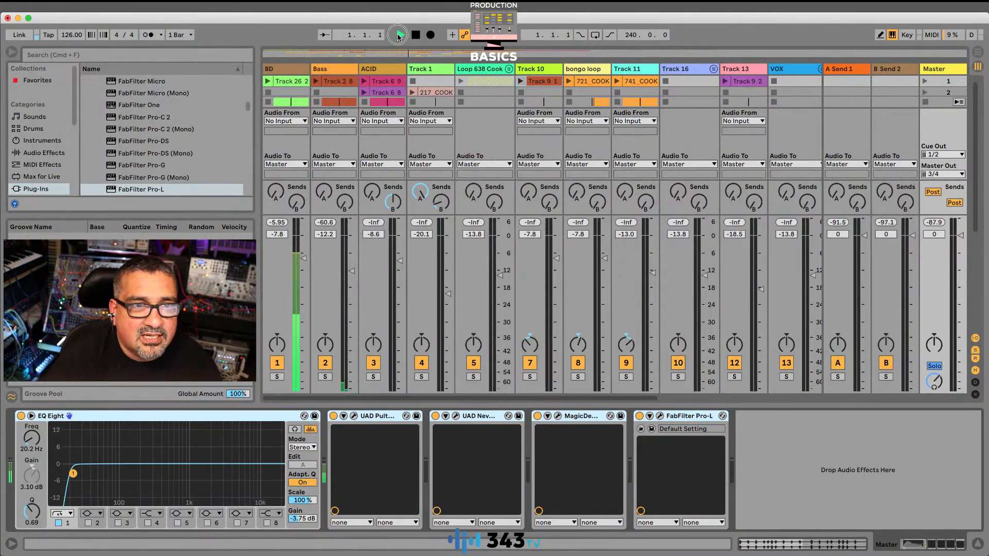
Step: Insert FabFilter Pro-DS between EQ Eight and the Pultec, and show it over the Arrangement View with playback around bar 81
left_click_drag(158, 142, 326, 467)
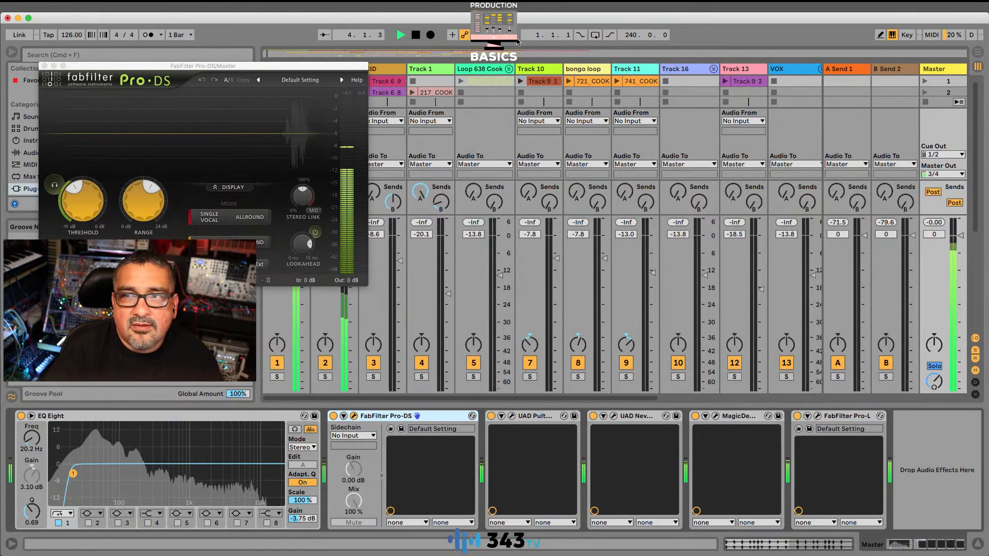
key("Tab")
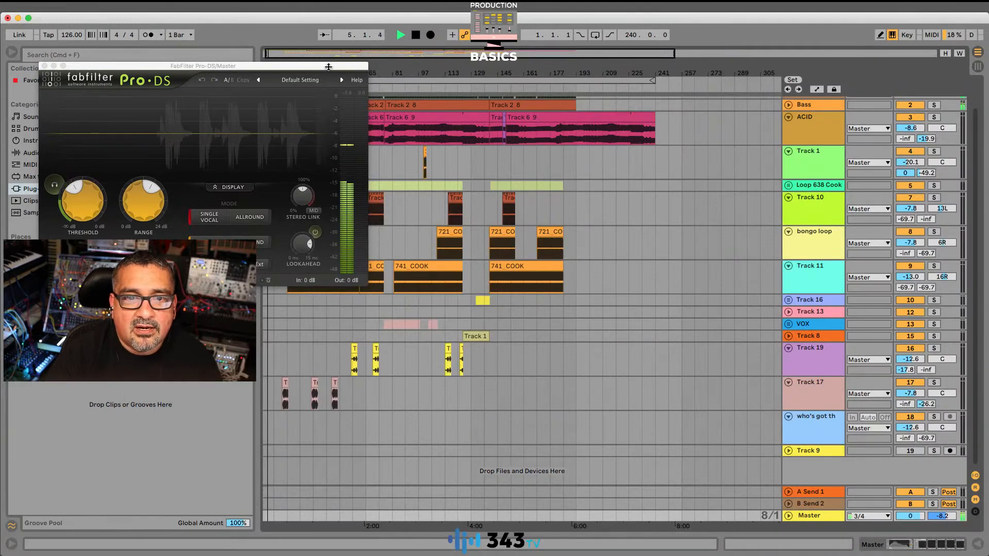
left_click_drag(330, 66, 561, 102)
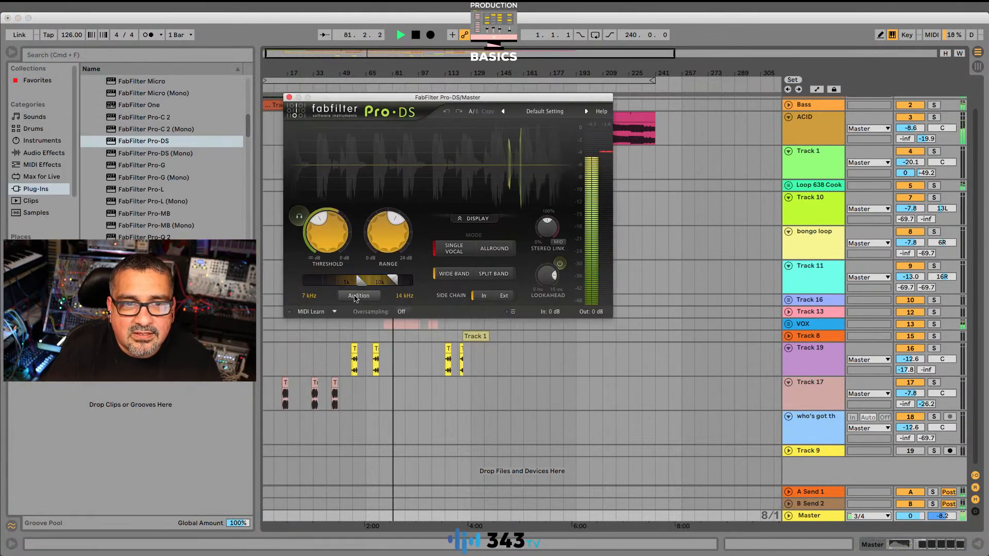
Step: Set the Pro-DS band to 4.705–7.823 kHz, threshold to -25.93 dB and mode to Allround, and close the plug-in window
left_click_drag(384, 281, 356, 282)
left_click_drag(324, 222, 327, 216)
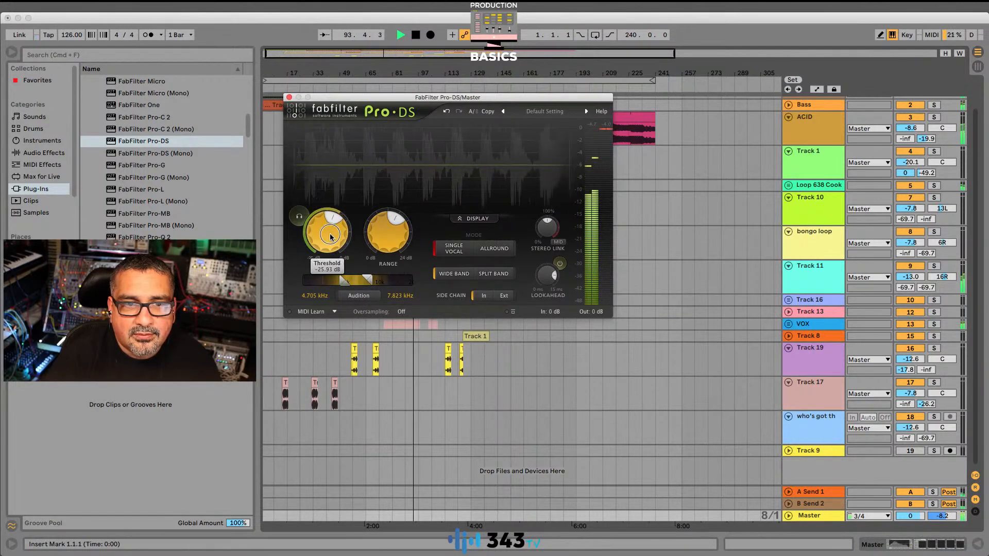
left_click(490, 252)
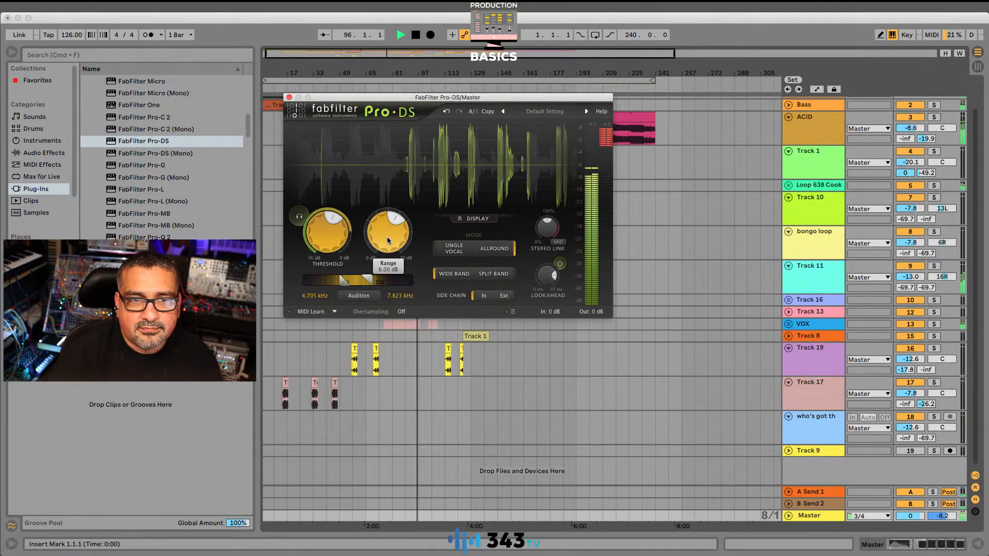
left_click(289, 98)
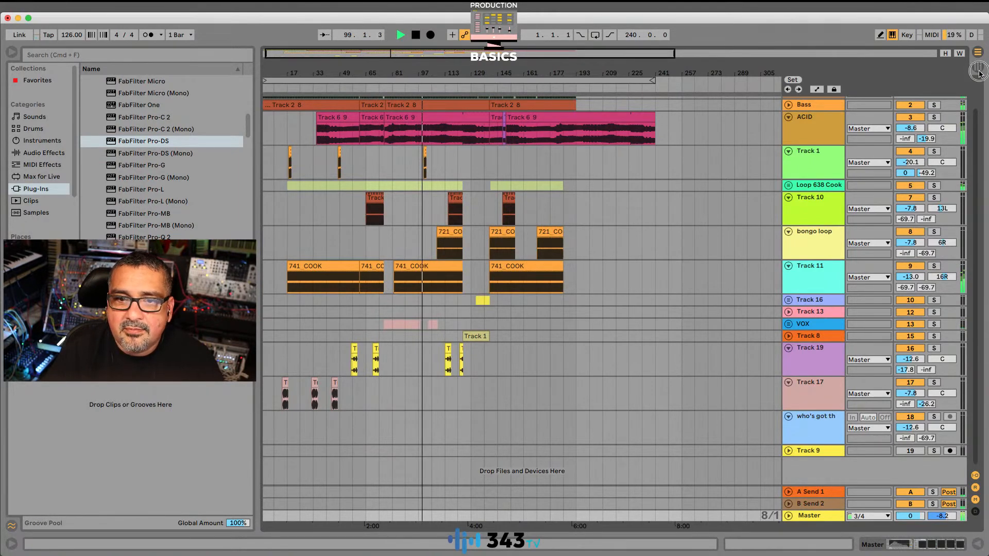
Step: Return to the Session View and group all Master track devices into one Audio Effect Rack
key("Tab")
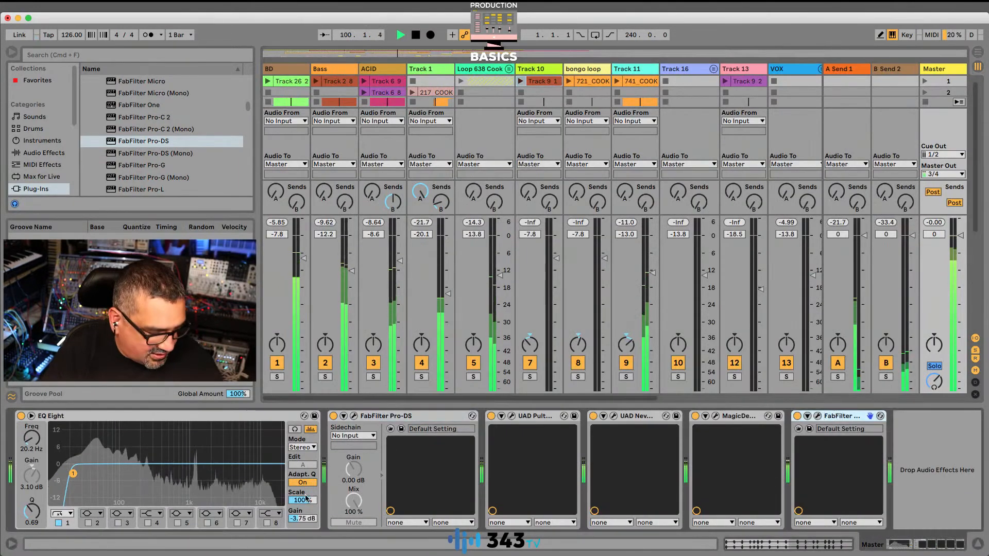
left_click(164, 423)
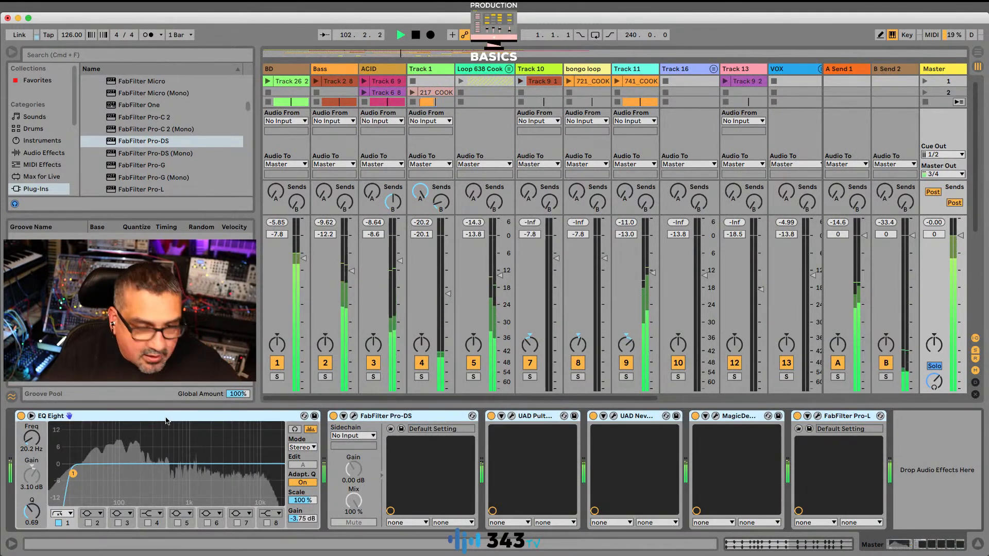
key("super+a")
key("super+g")
Step: Compare the song with the Master effect rack bypassed and active, leaving the rack on, and stop playback
left_click(21, 416)
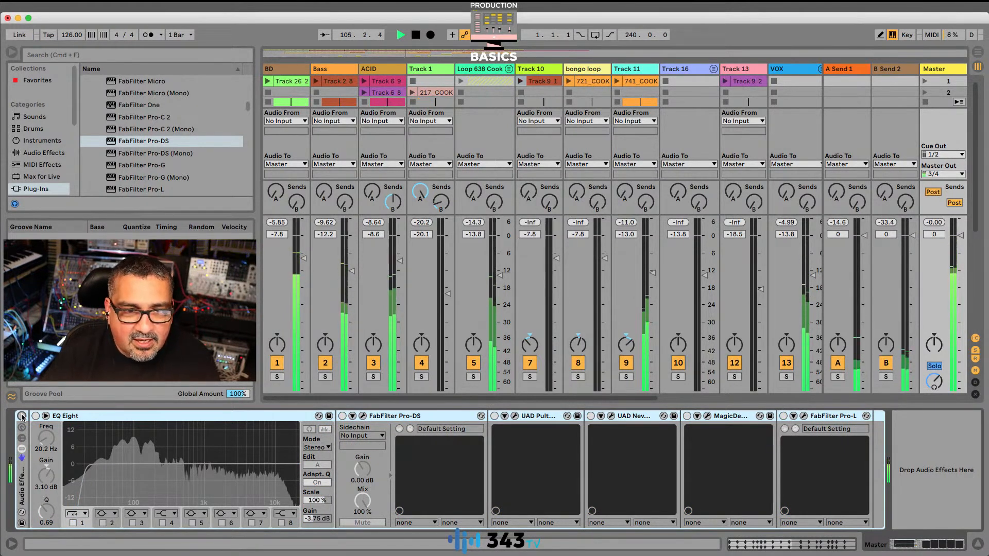
left_click(22, 416)
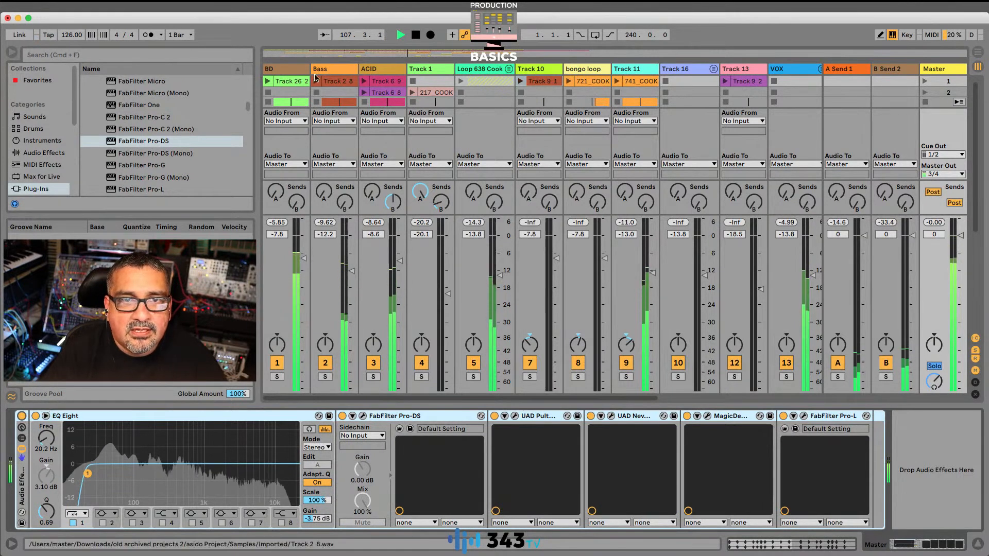
left_click(415, 35)
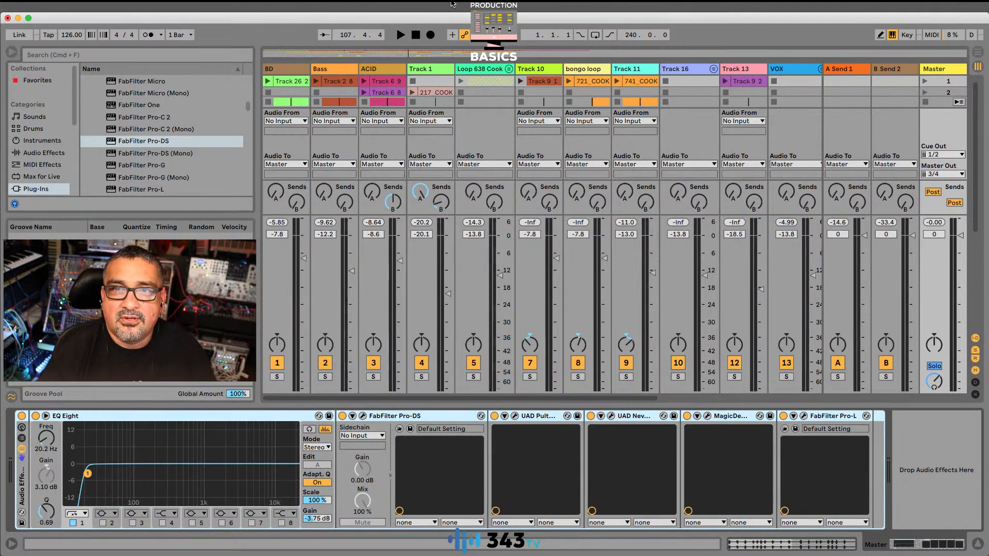
left_click(790, 136)
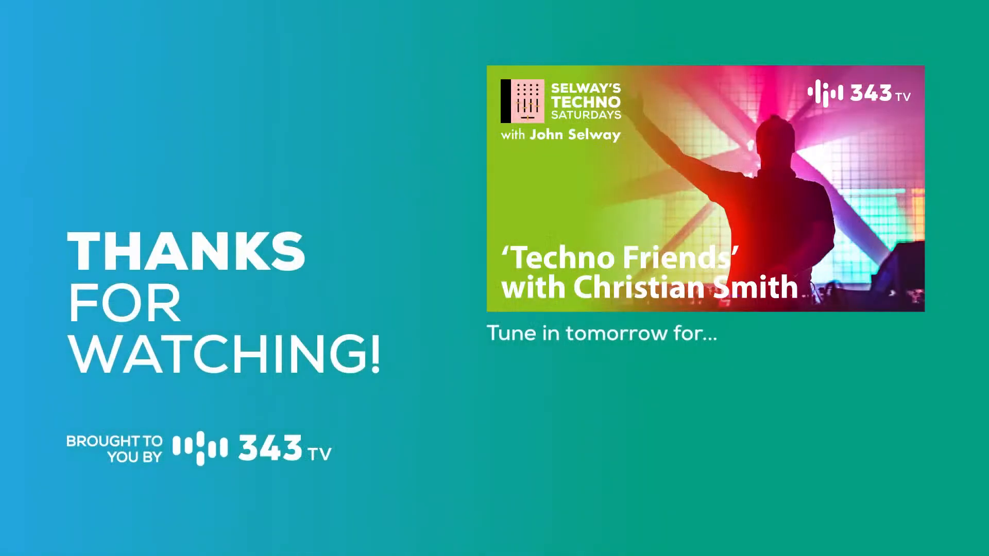